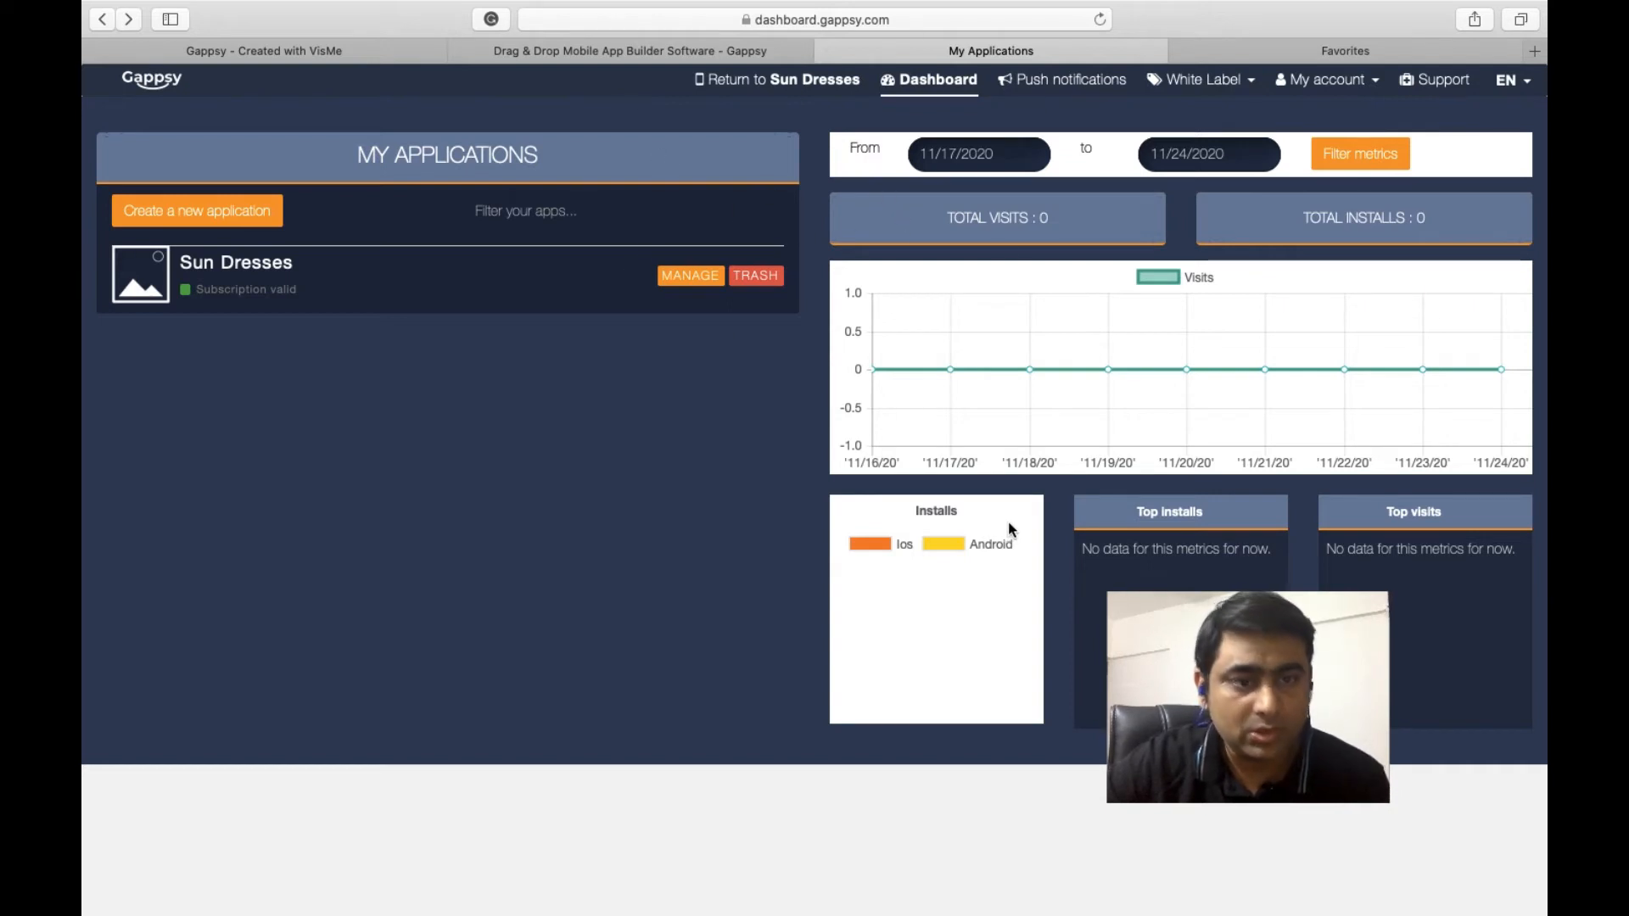
pyautogui.moveTo(1240, 680)
pyautogui.moveTo(1225, 665); pyautogui.dragTo(1254, 763)
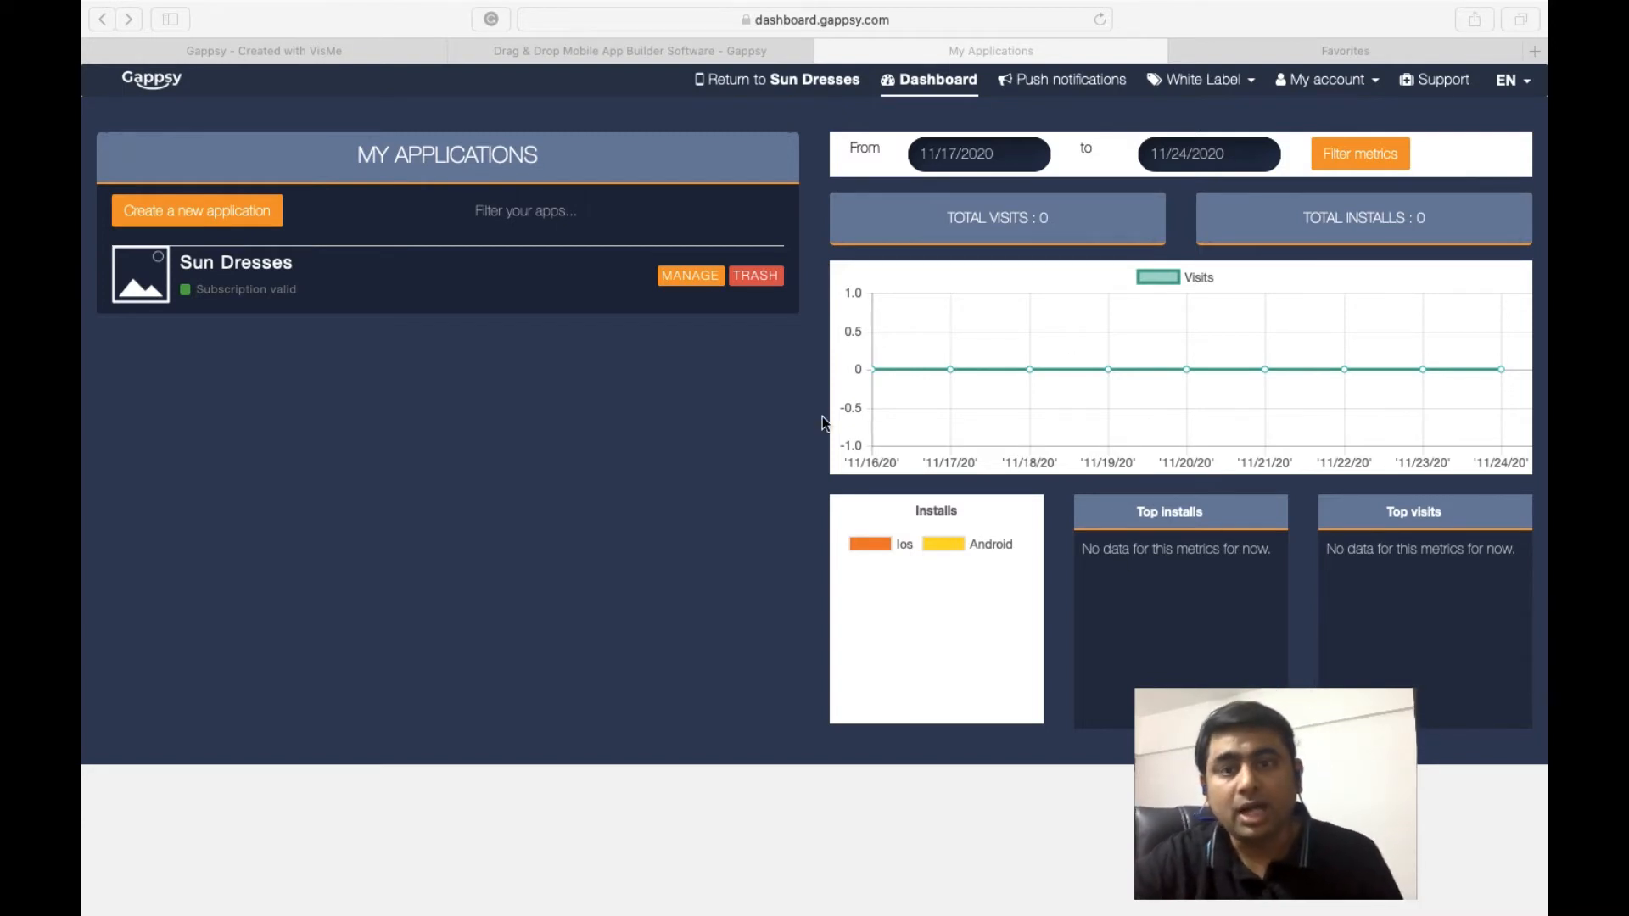
# Open the Sun Dresses application for editing and apply the Lawyer template, accepting replacement of its colors and background image.
pyautogui.click(156, 258)
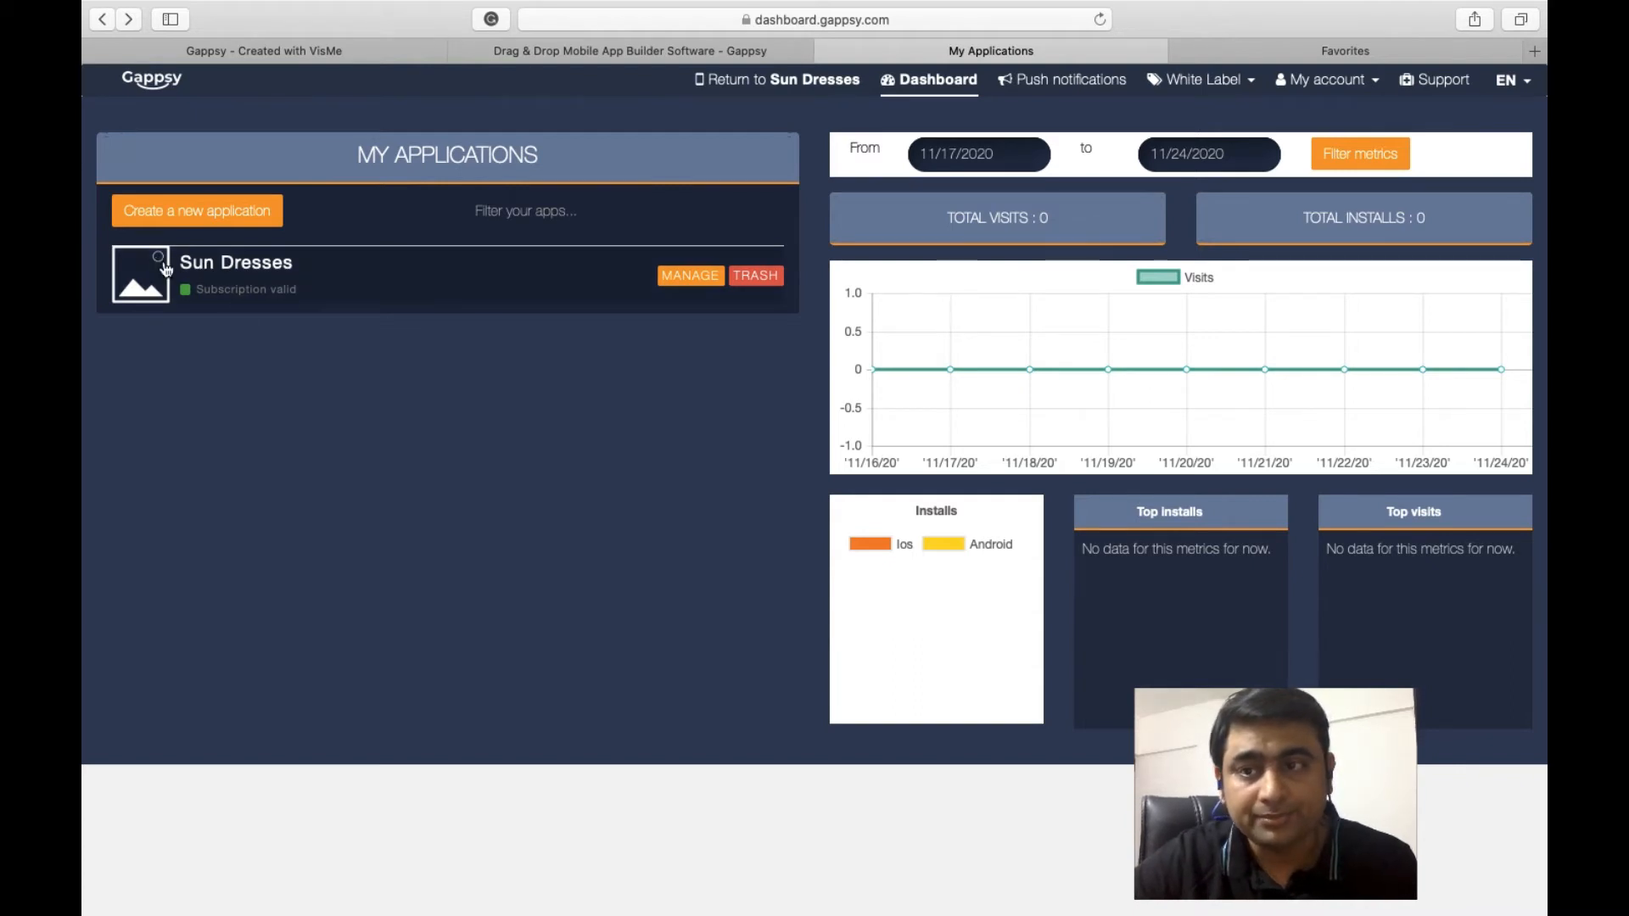
pyautogui.click(167, 270)
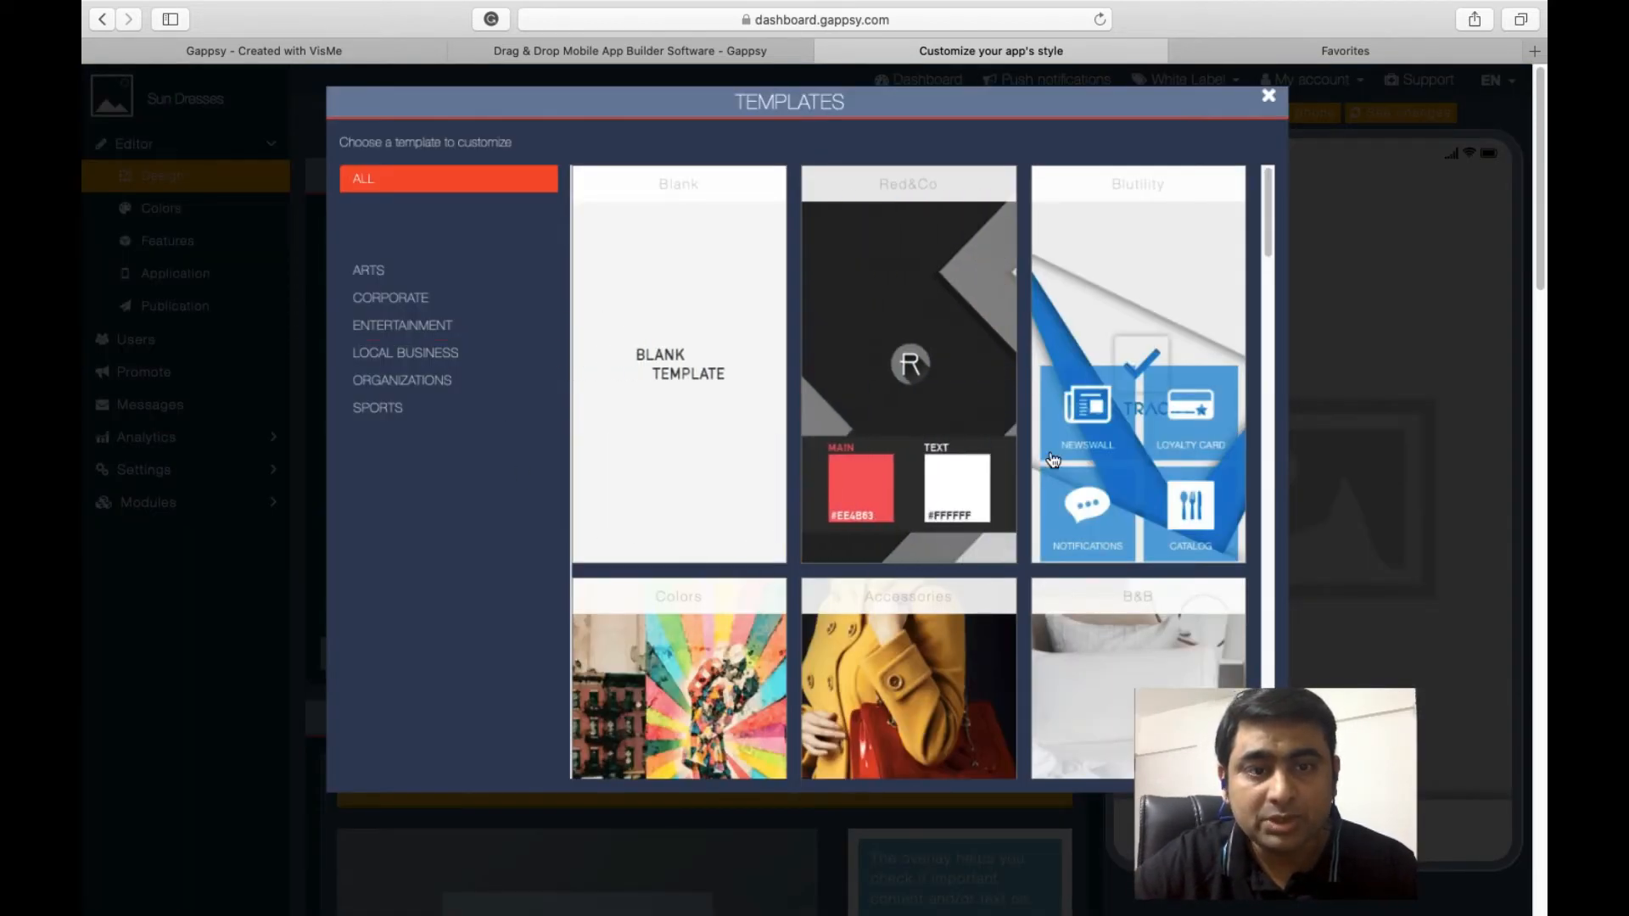
pyautogui.moveTo(1270, 241); pyautogui.dragTo(1267, 374)
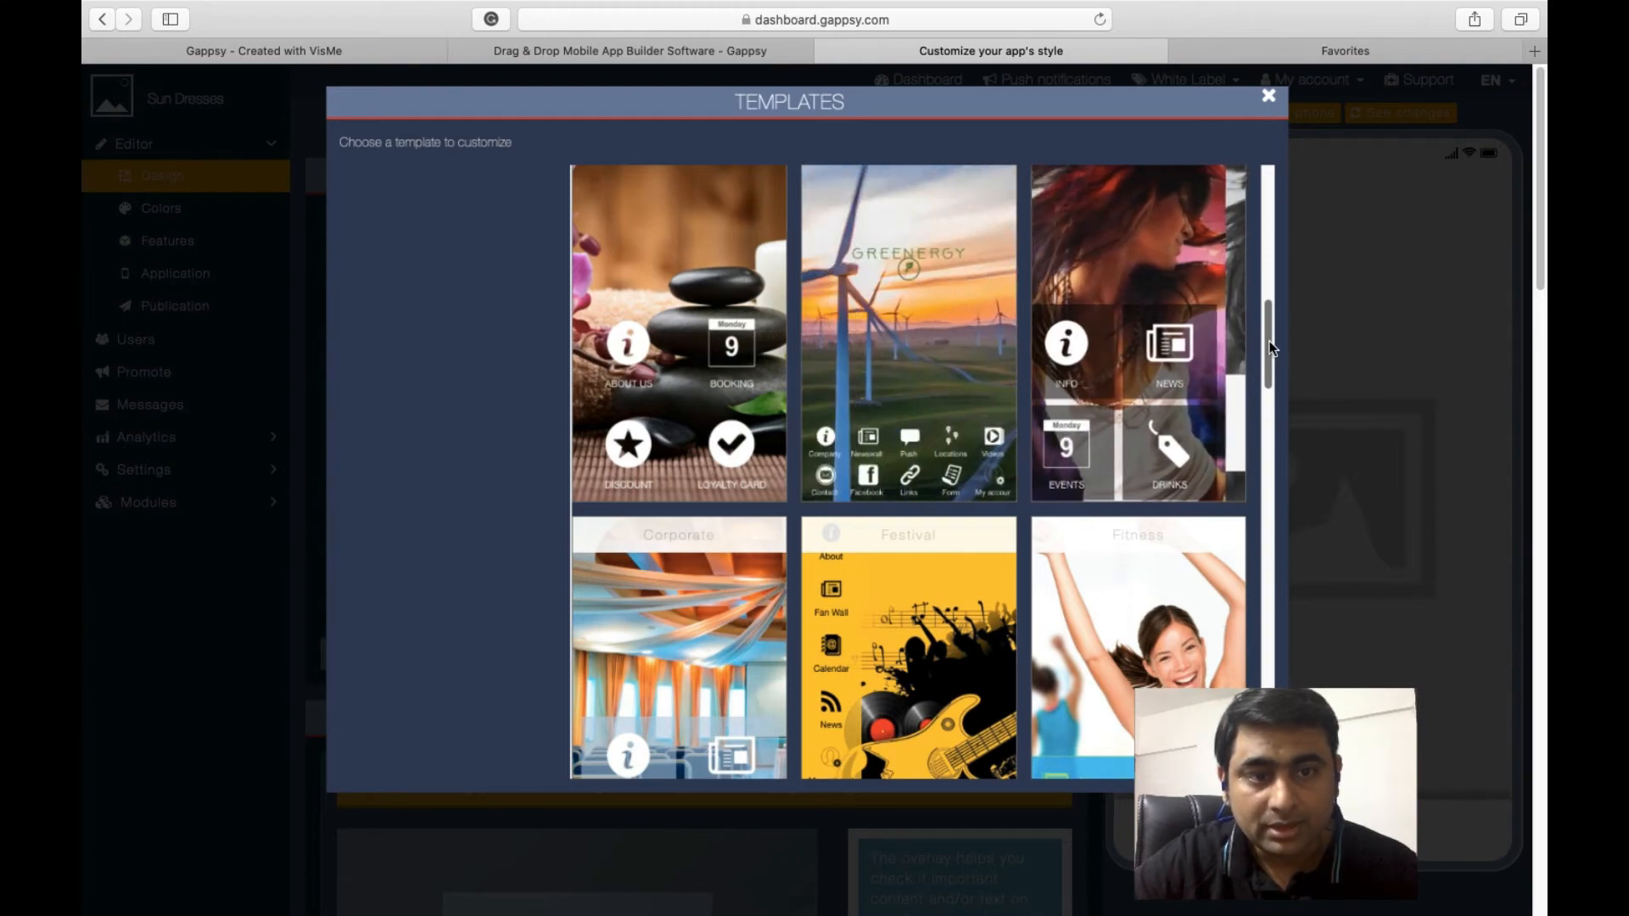
pyautogui.moveTo(1269, 343); pyautogui.dragTo(1272, 502)
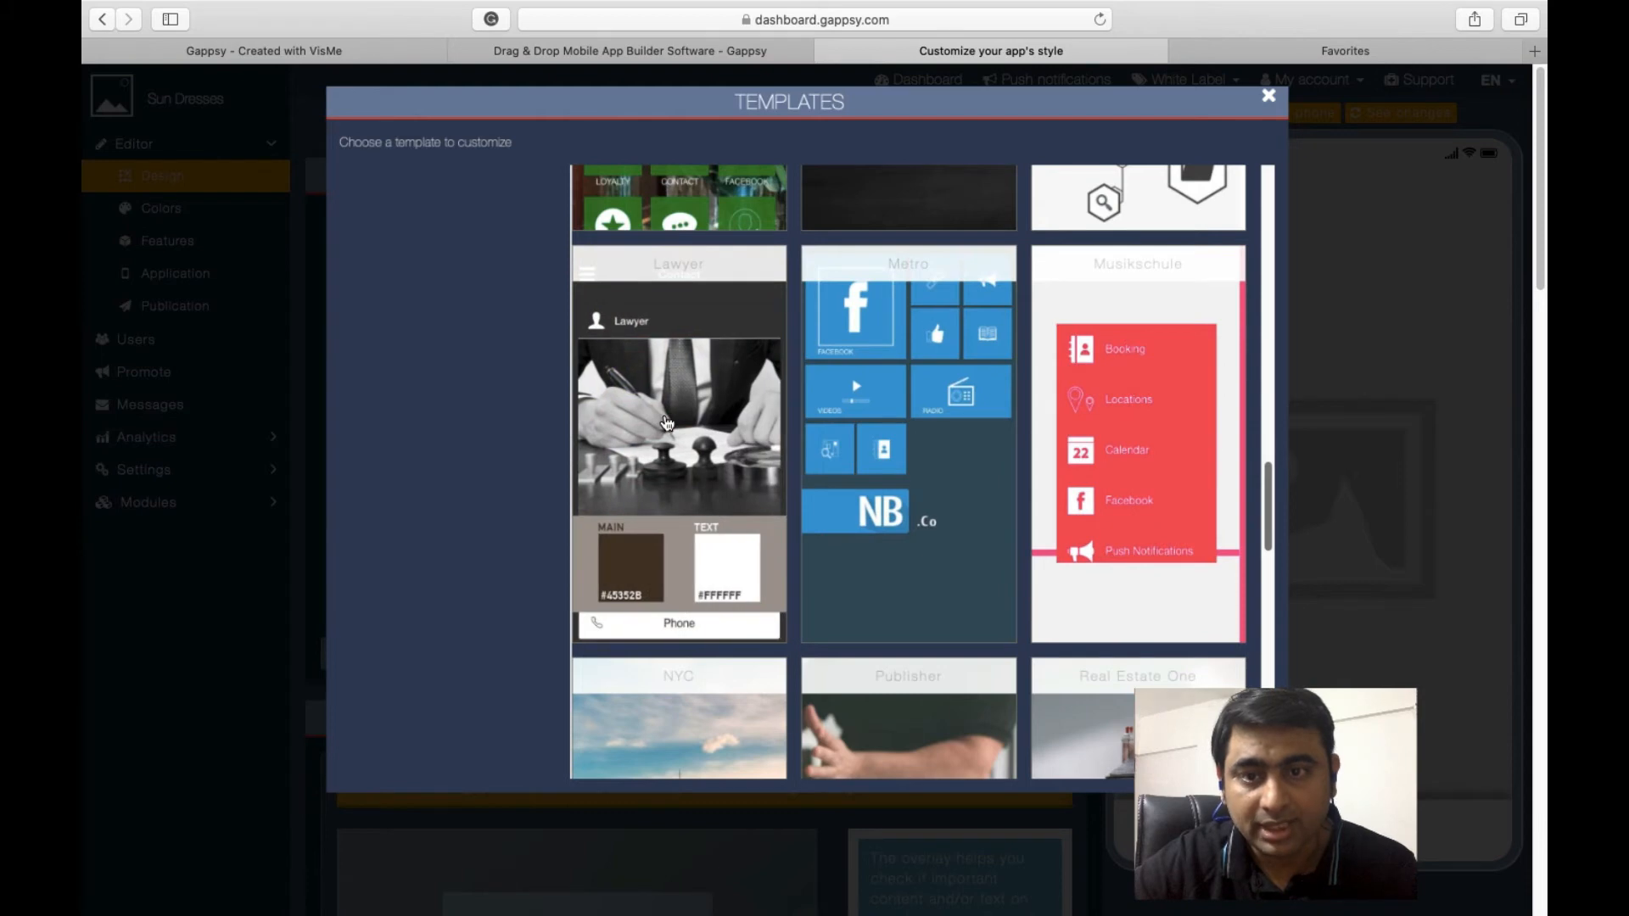
pyautogui.click(665, 418)
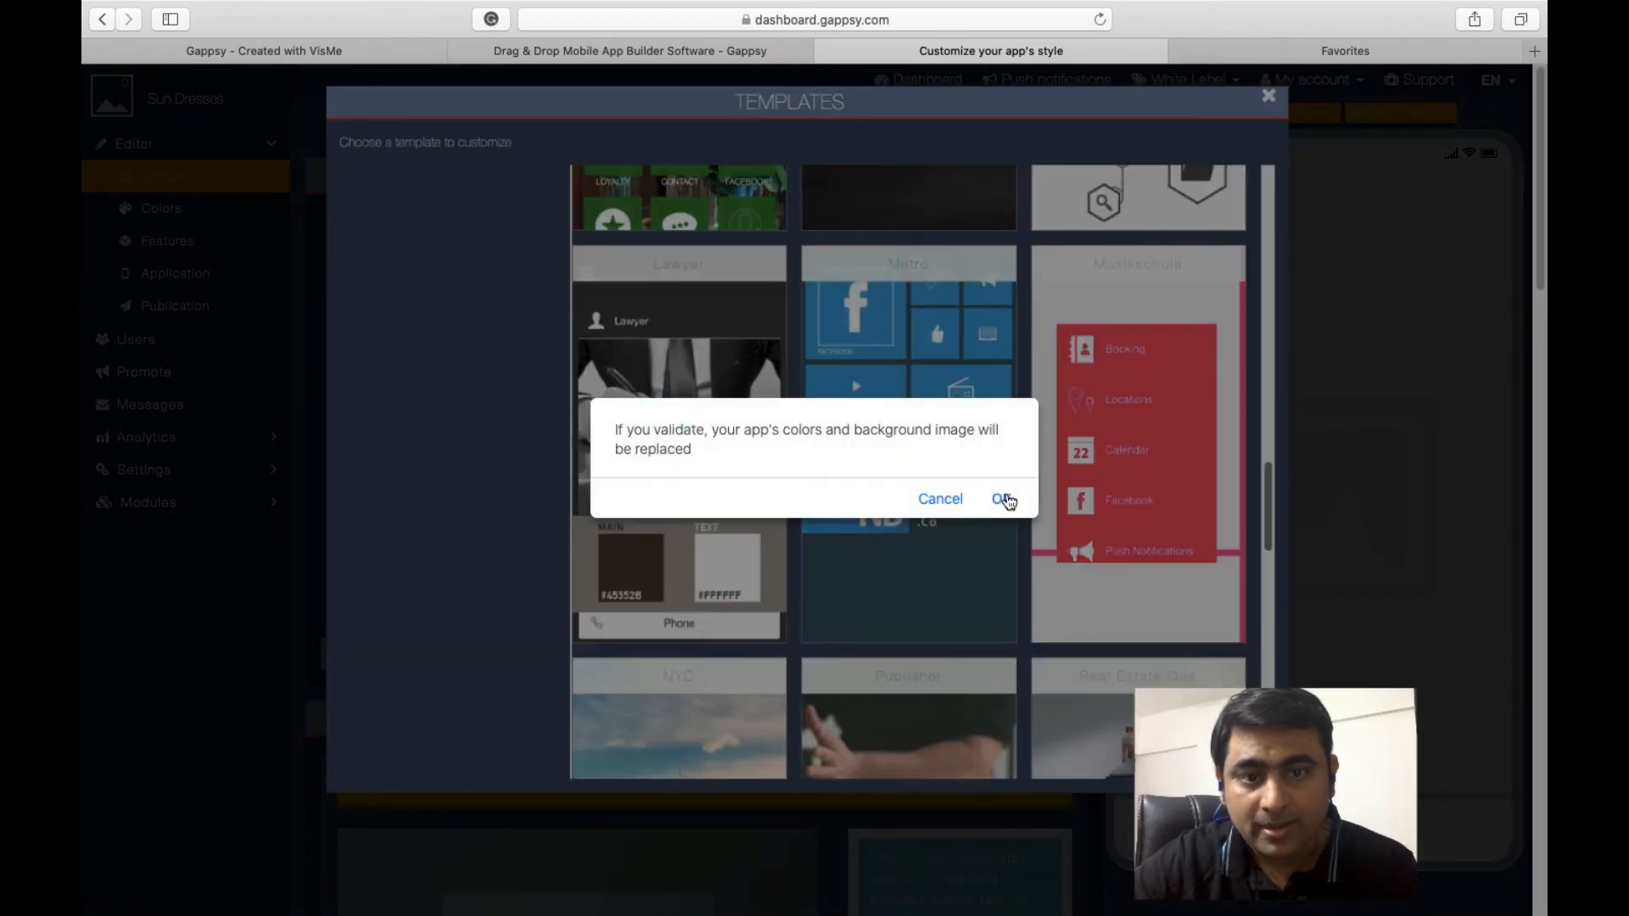
pyautogui.click(1003, 500)
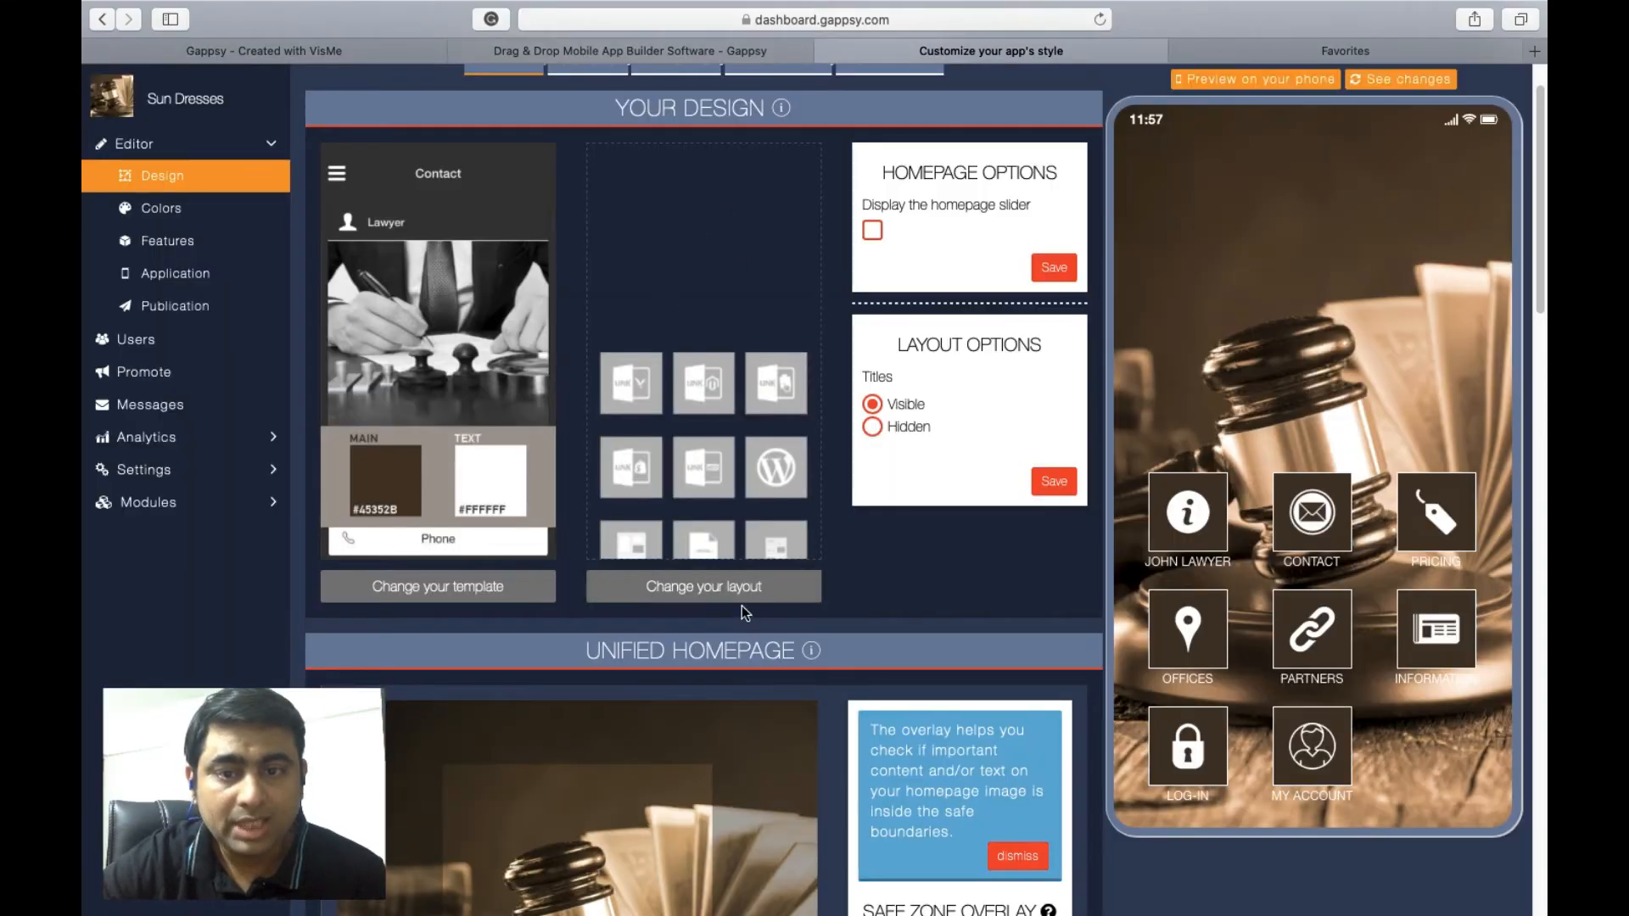
# Set the app's homepage layout to the icon grid layout previewed with the Task Tracker design.
pyautogui.click(735, 599)
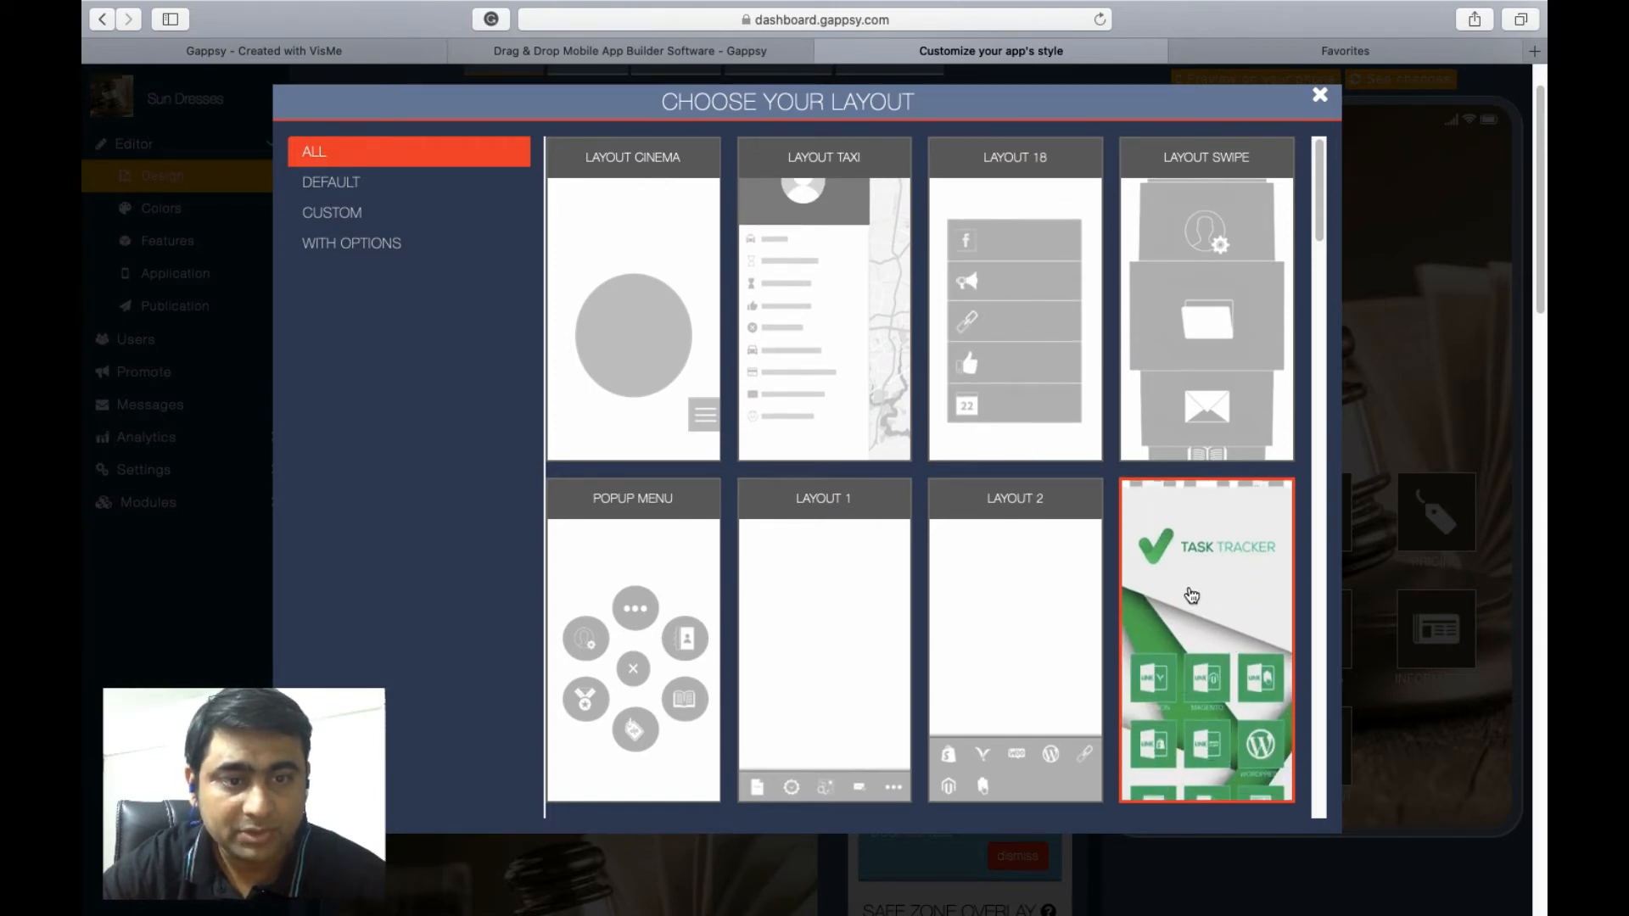
pyautogui.click(1192, 596)
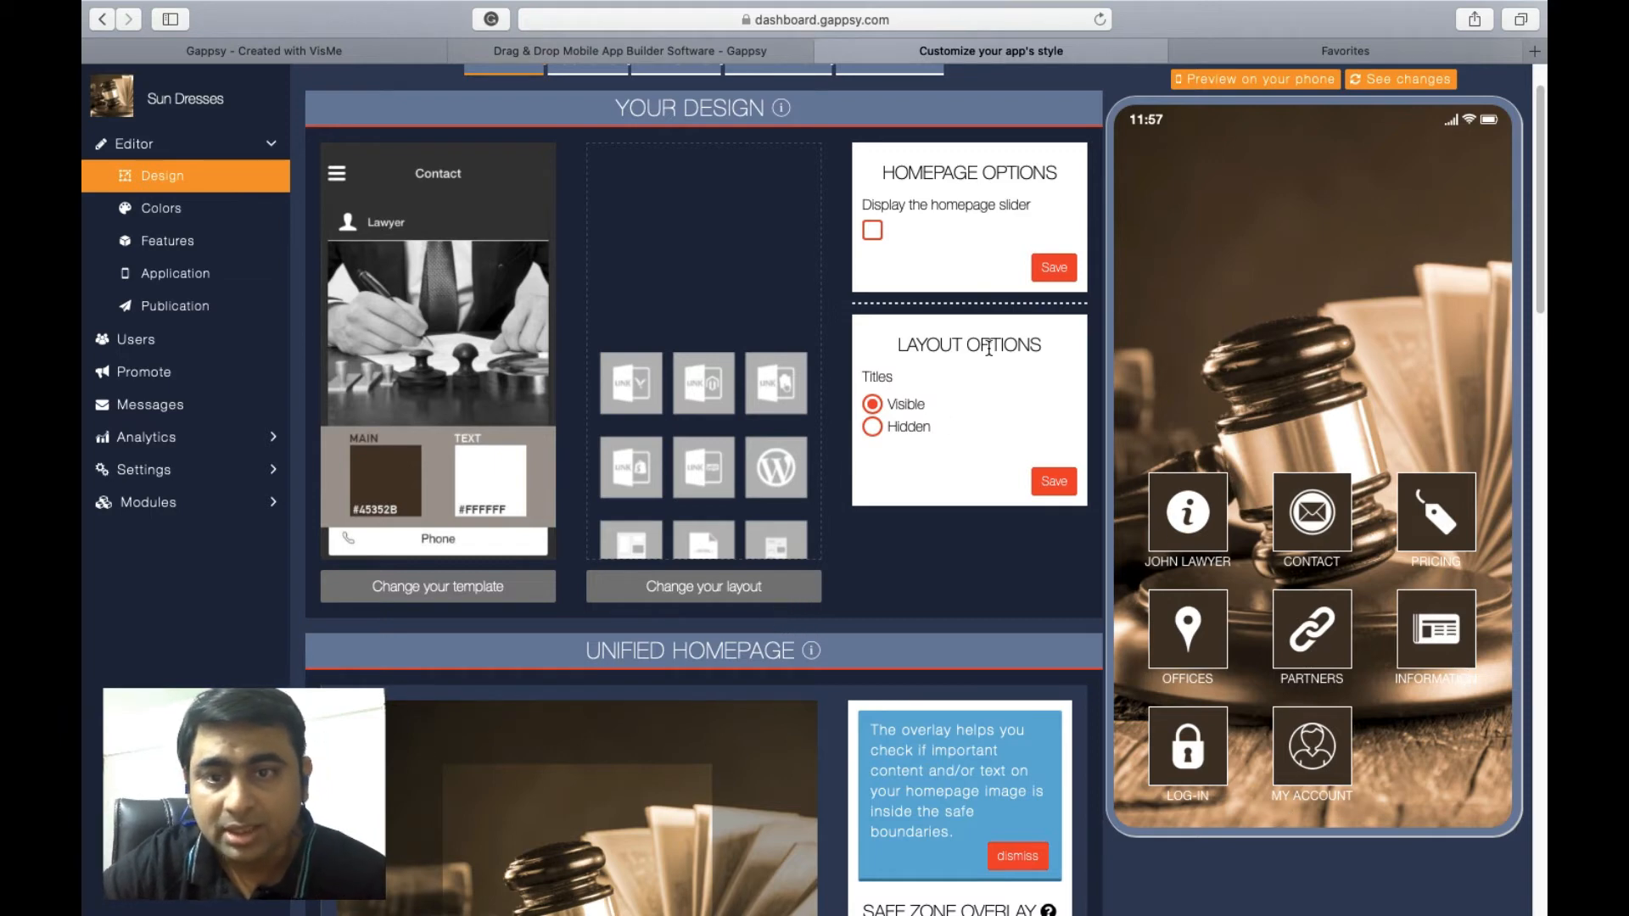
# In the app's color settings, change the general background color to a pinkish red, about rgba(232, 37, 115, 1).
pyautogui.click(155, 212)
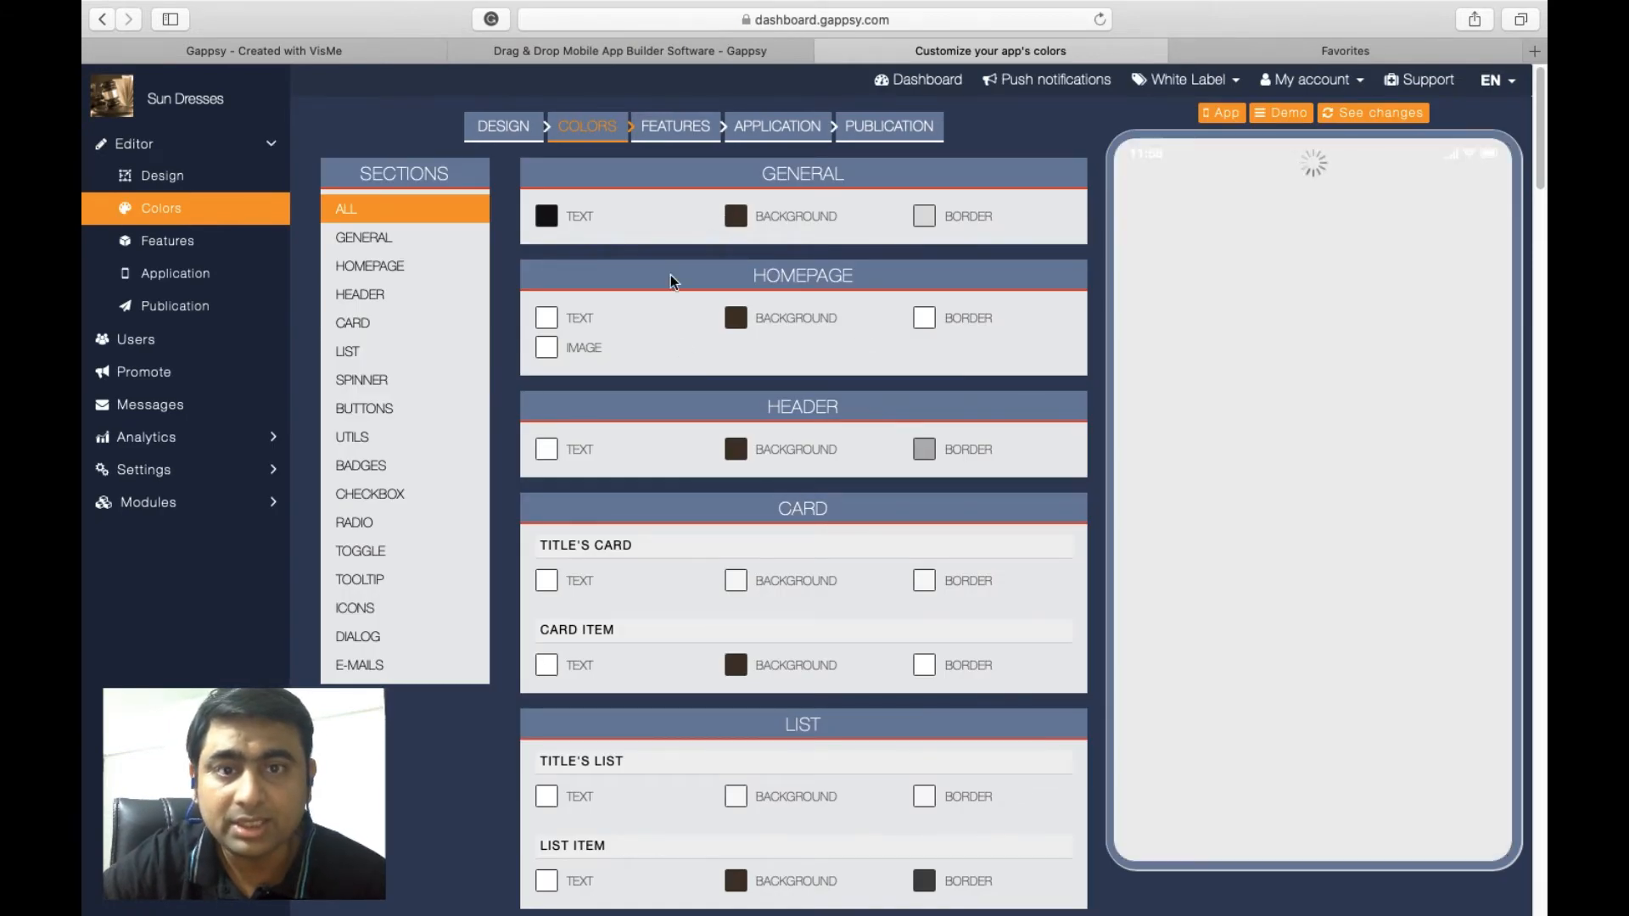
pyautogui.click(736, 219)
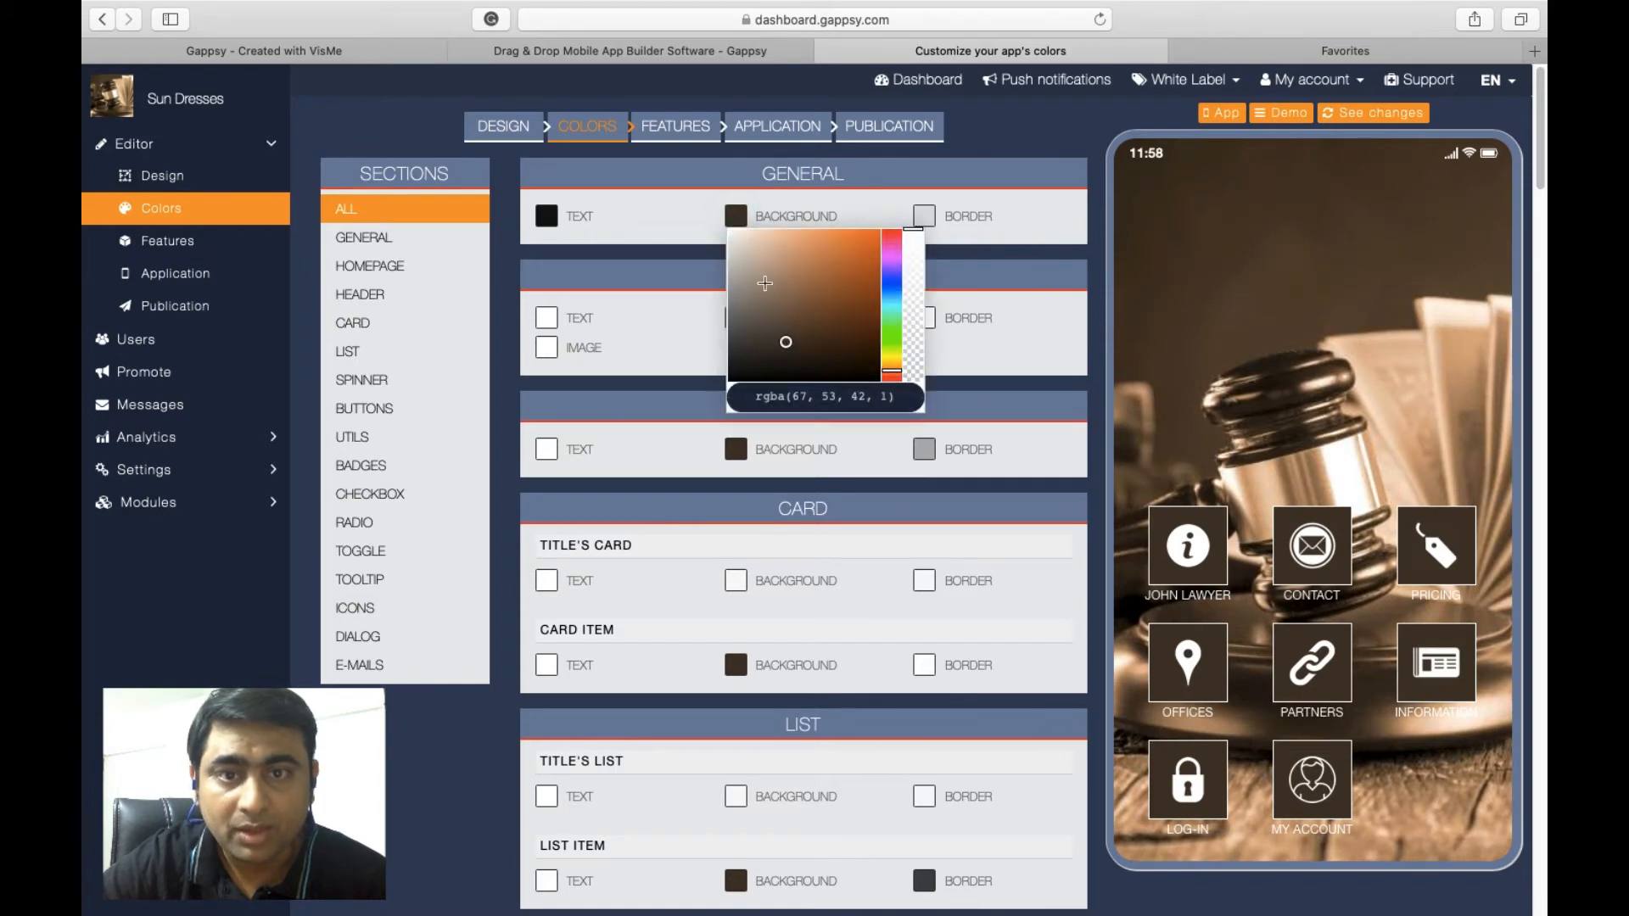
pyautogui.moveTo(782, 339)
pyautogui.mouseDown()
pyautogui.moveTo(781, 284)
pyautogui.moveTo(852, 286)
pyautogui.moveTo(892, 241)
pyautogui.moveTo(857, 244)
pyautogui.mouseUp()
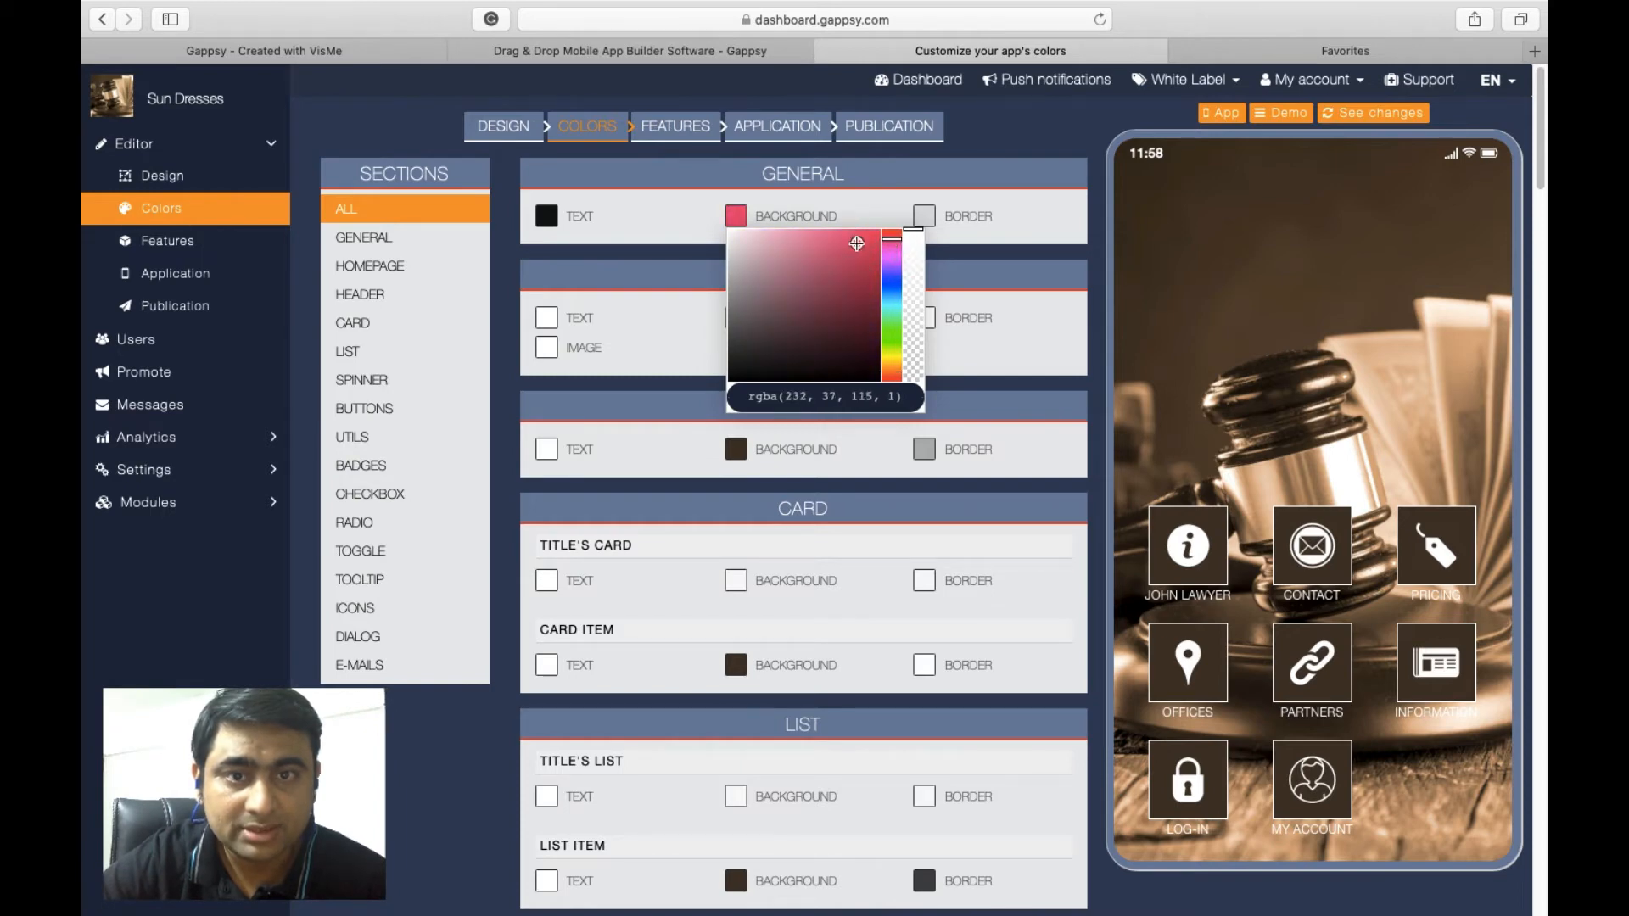
pyautogui.click(1019, 289)
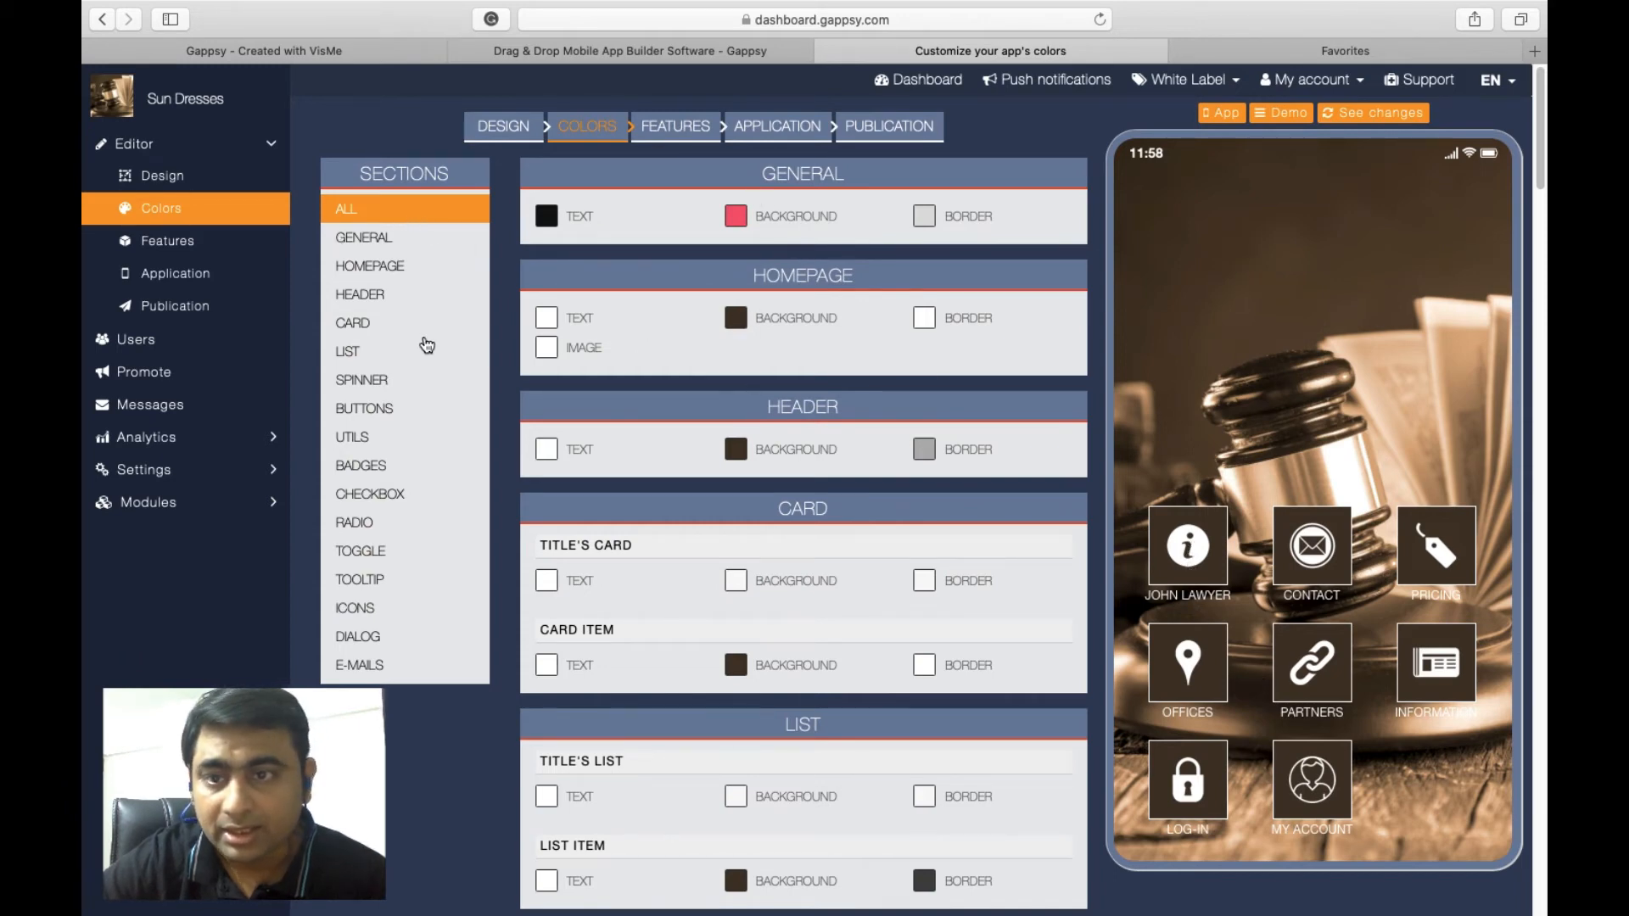
# Set the text color of the standard button to bright blue, about rgba(32, 21, 237, 1).
pyautogui.click(348, 411)
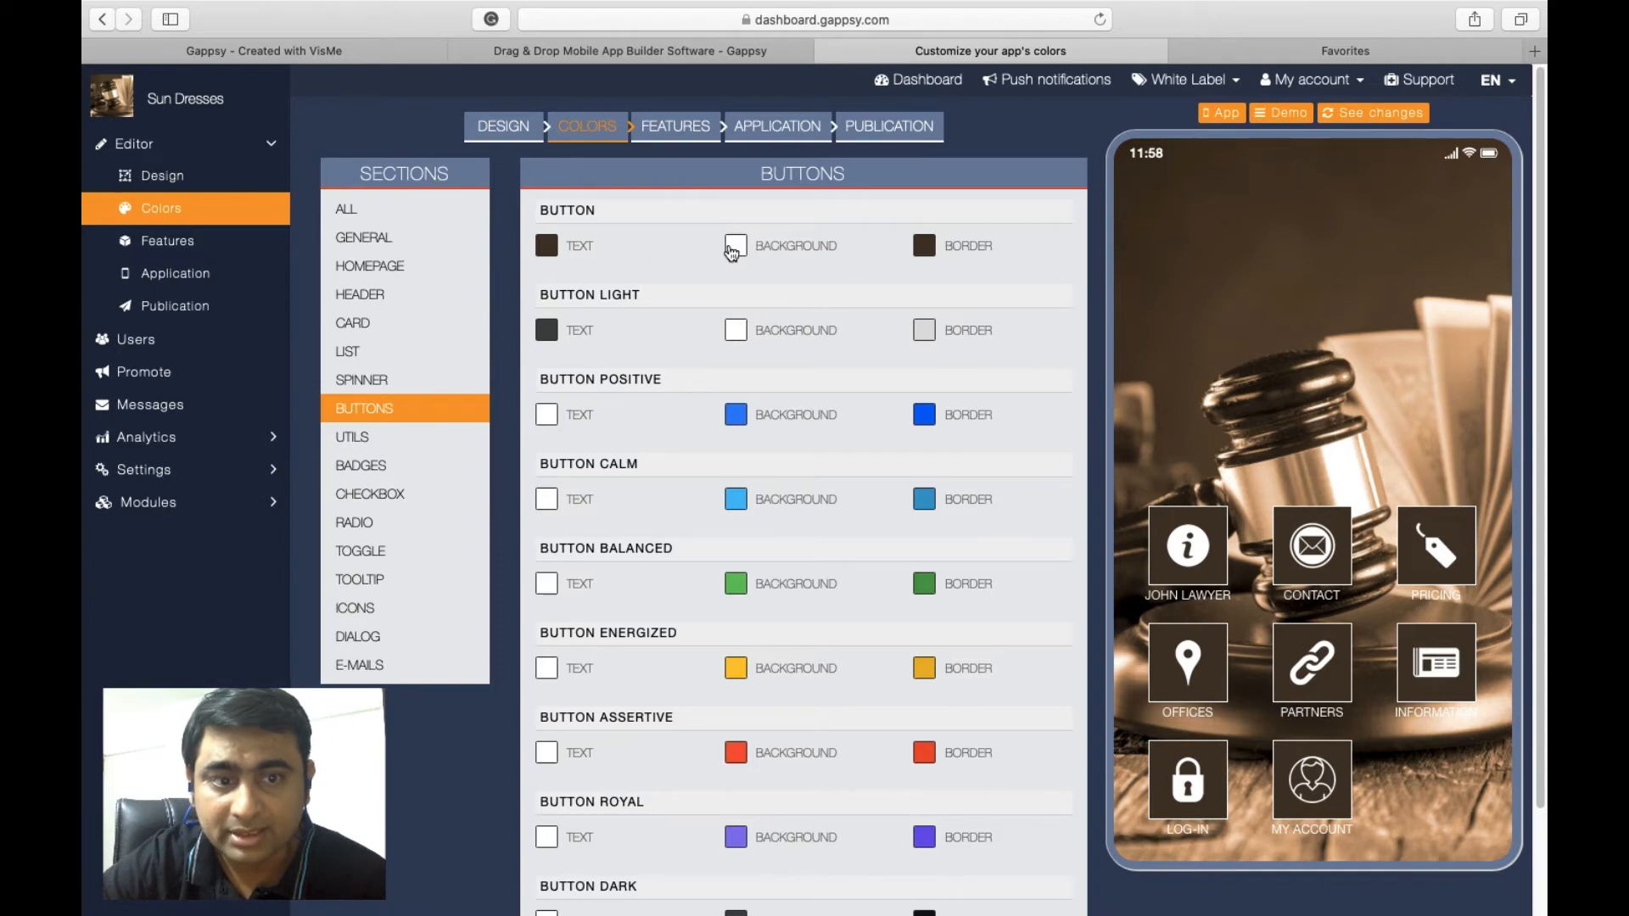
pyautogui.click(547, 257)
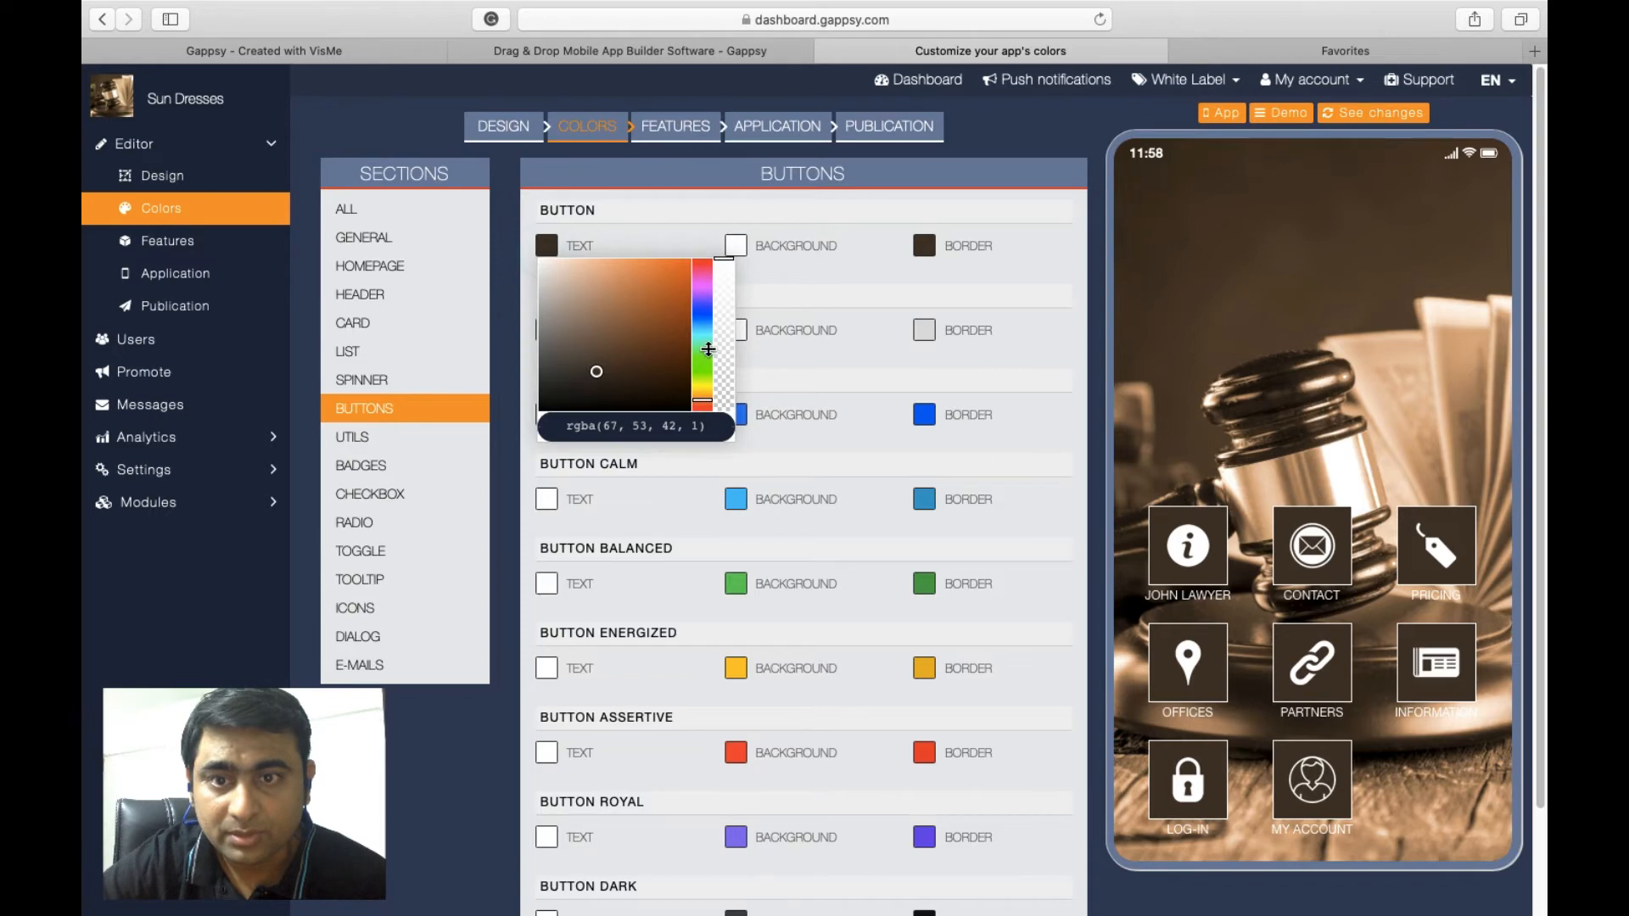
pyautogui.moveTo(708, 349); pyautogui.dragTo(705, 309)
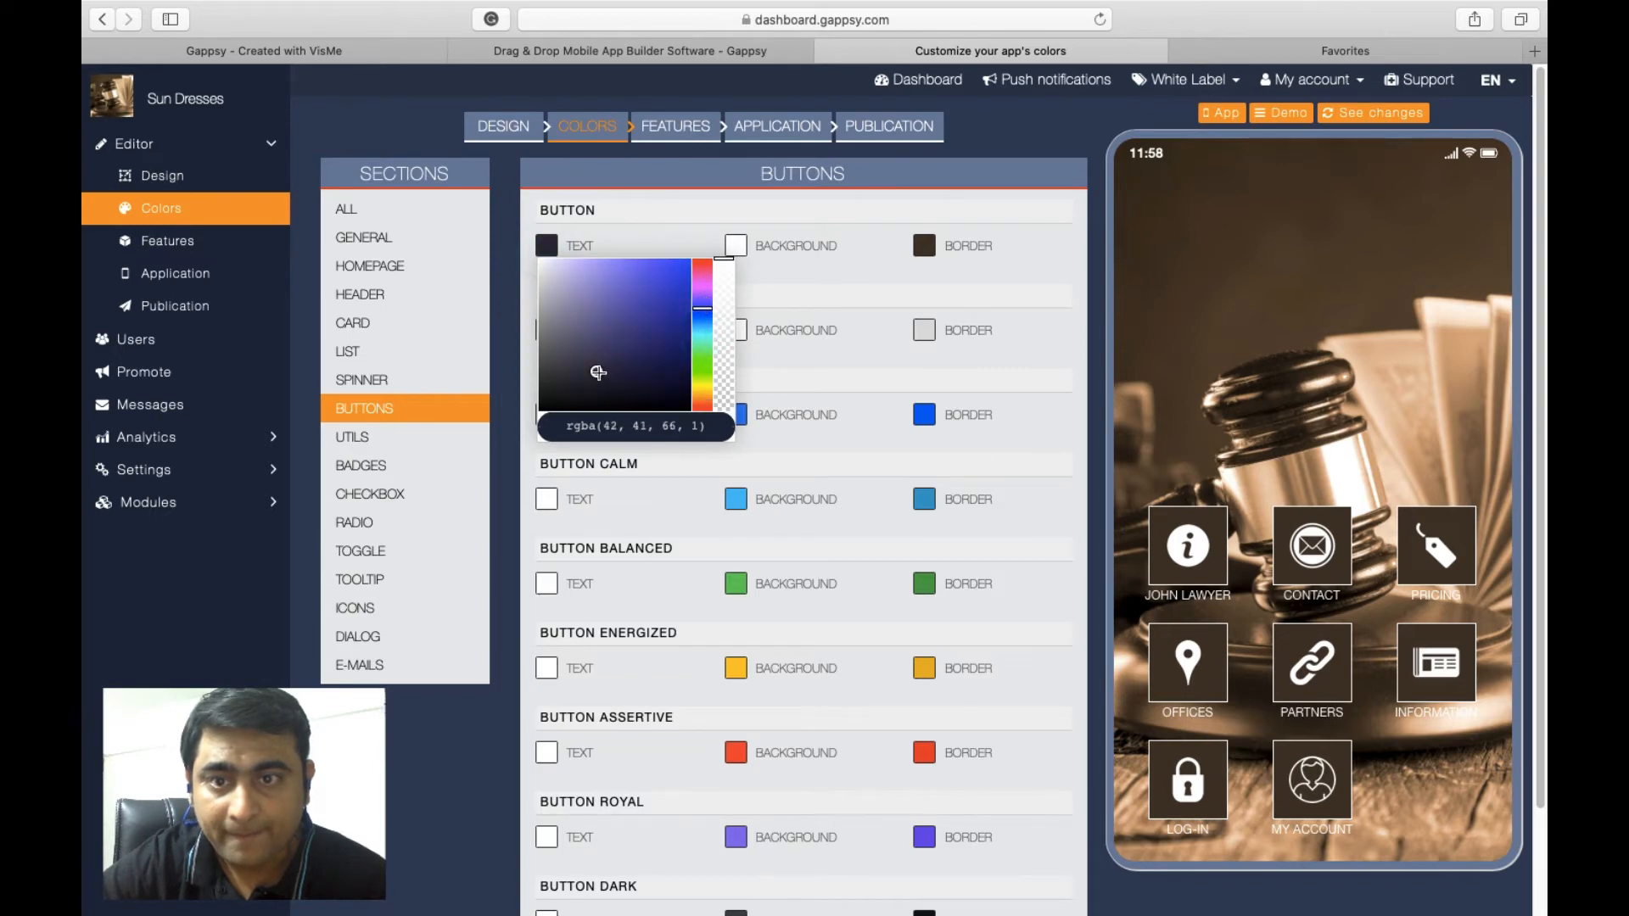
pyautogui.moveTo(598, 372); pyautogui.dragTo(674, 273)
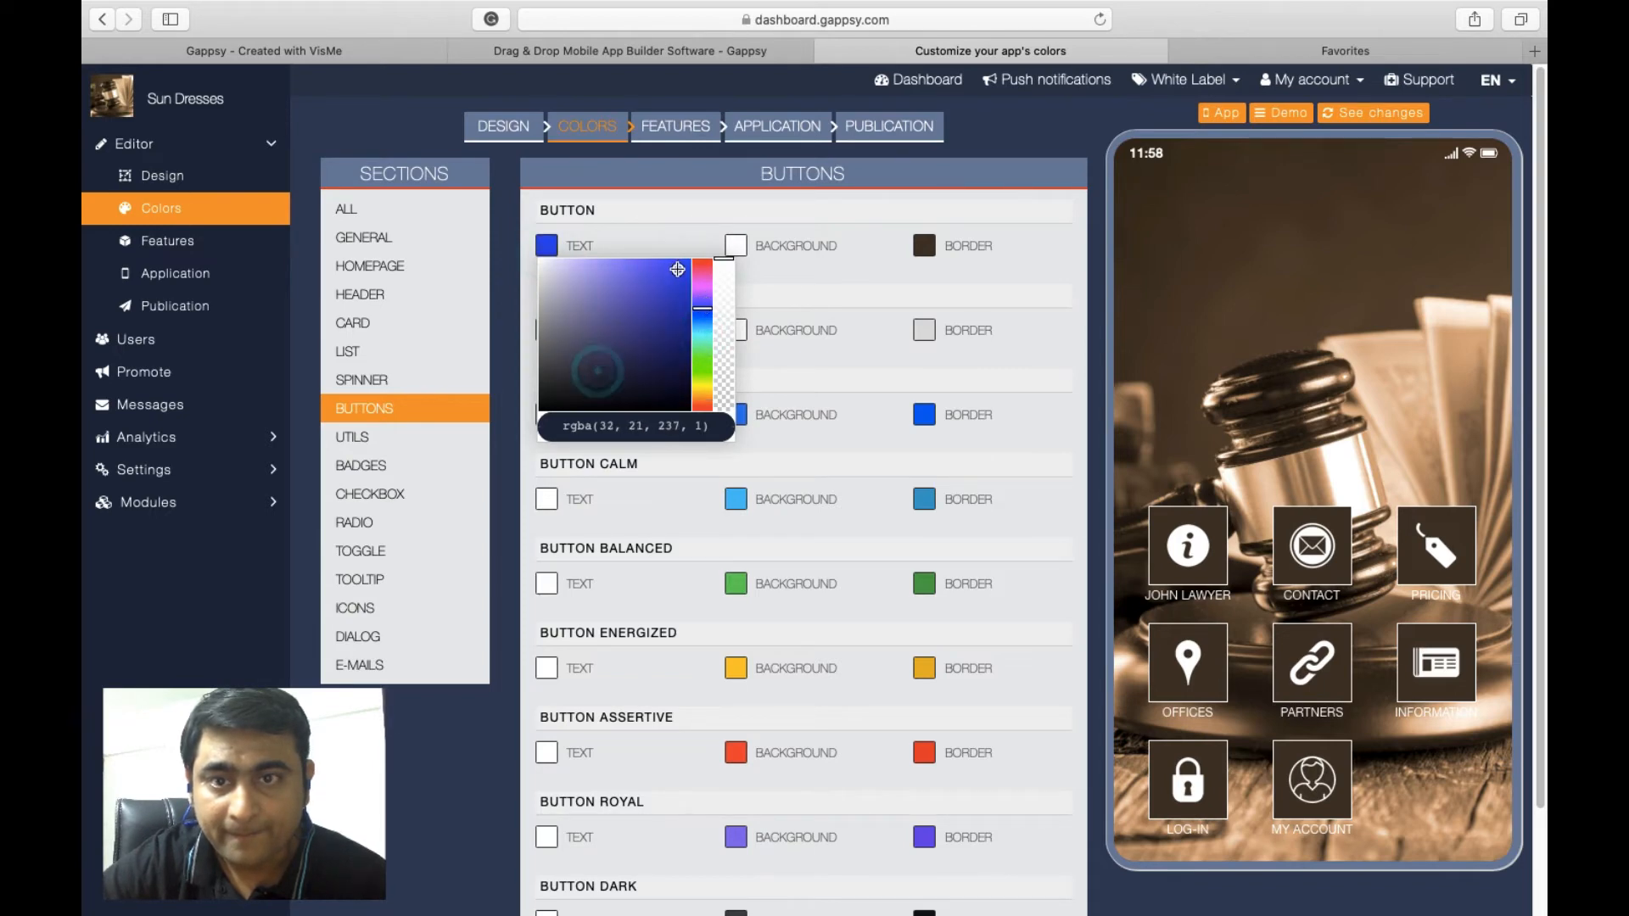
pyautogui.click(823, 380)
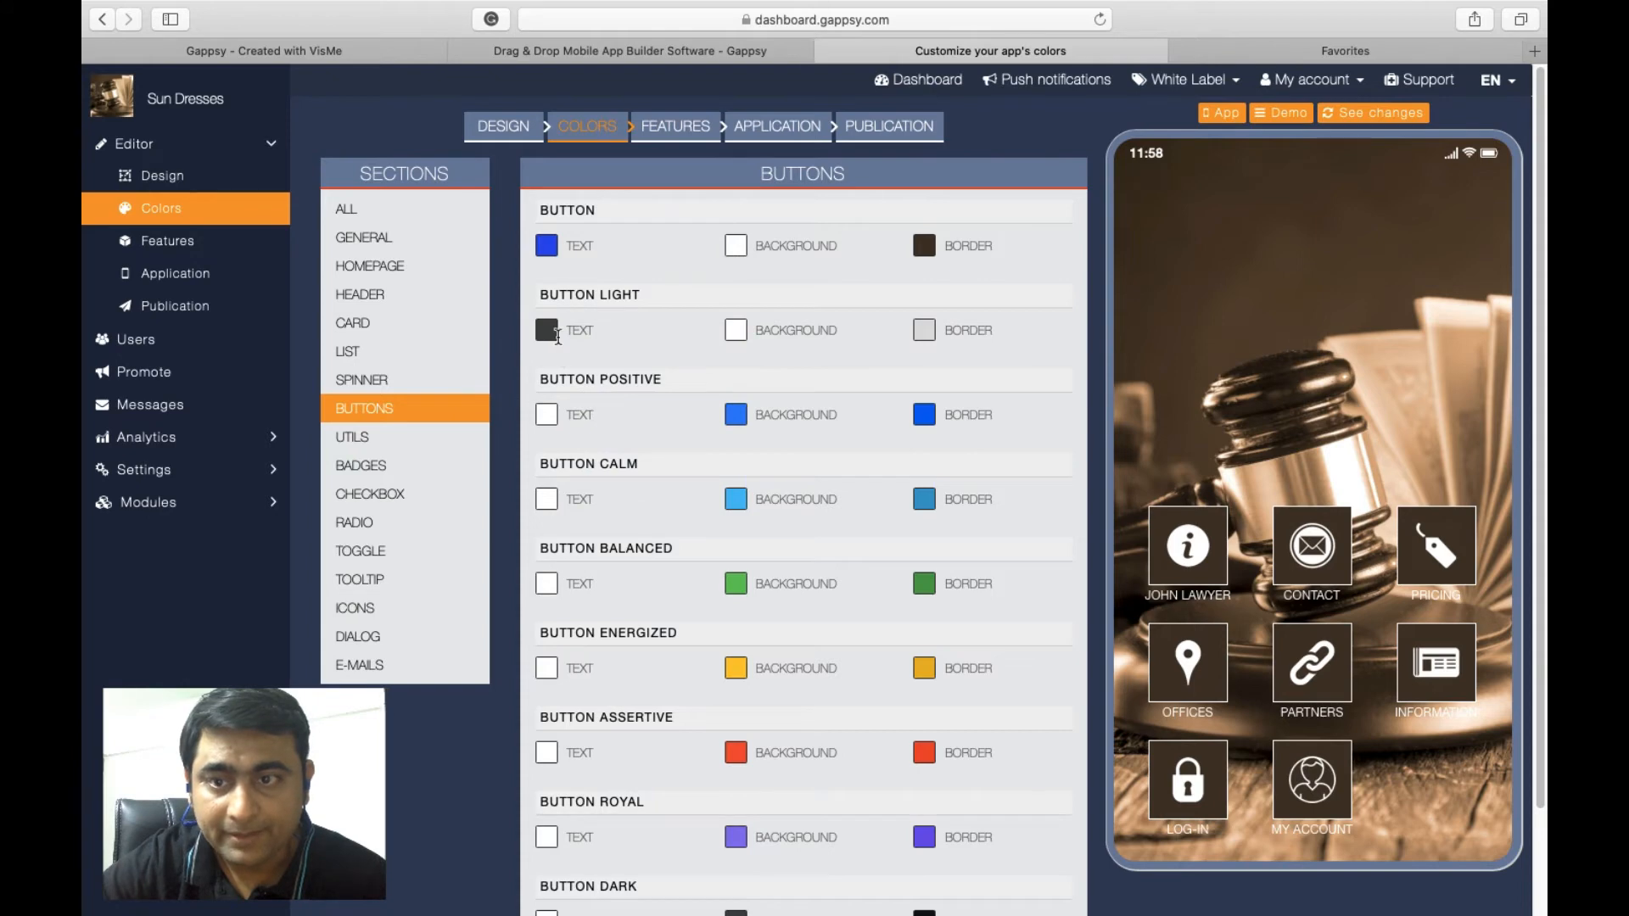
# Reveal the advanced CSS / SCSS customization and examine its list of color variables and the SCSS code editor.
pyautogui.scroll(-2, 85, 693)
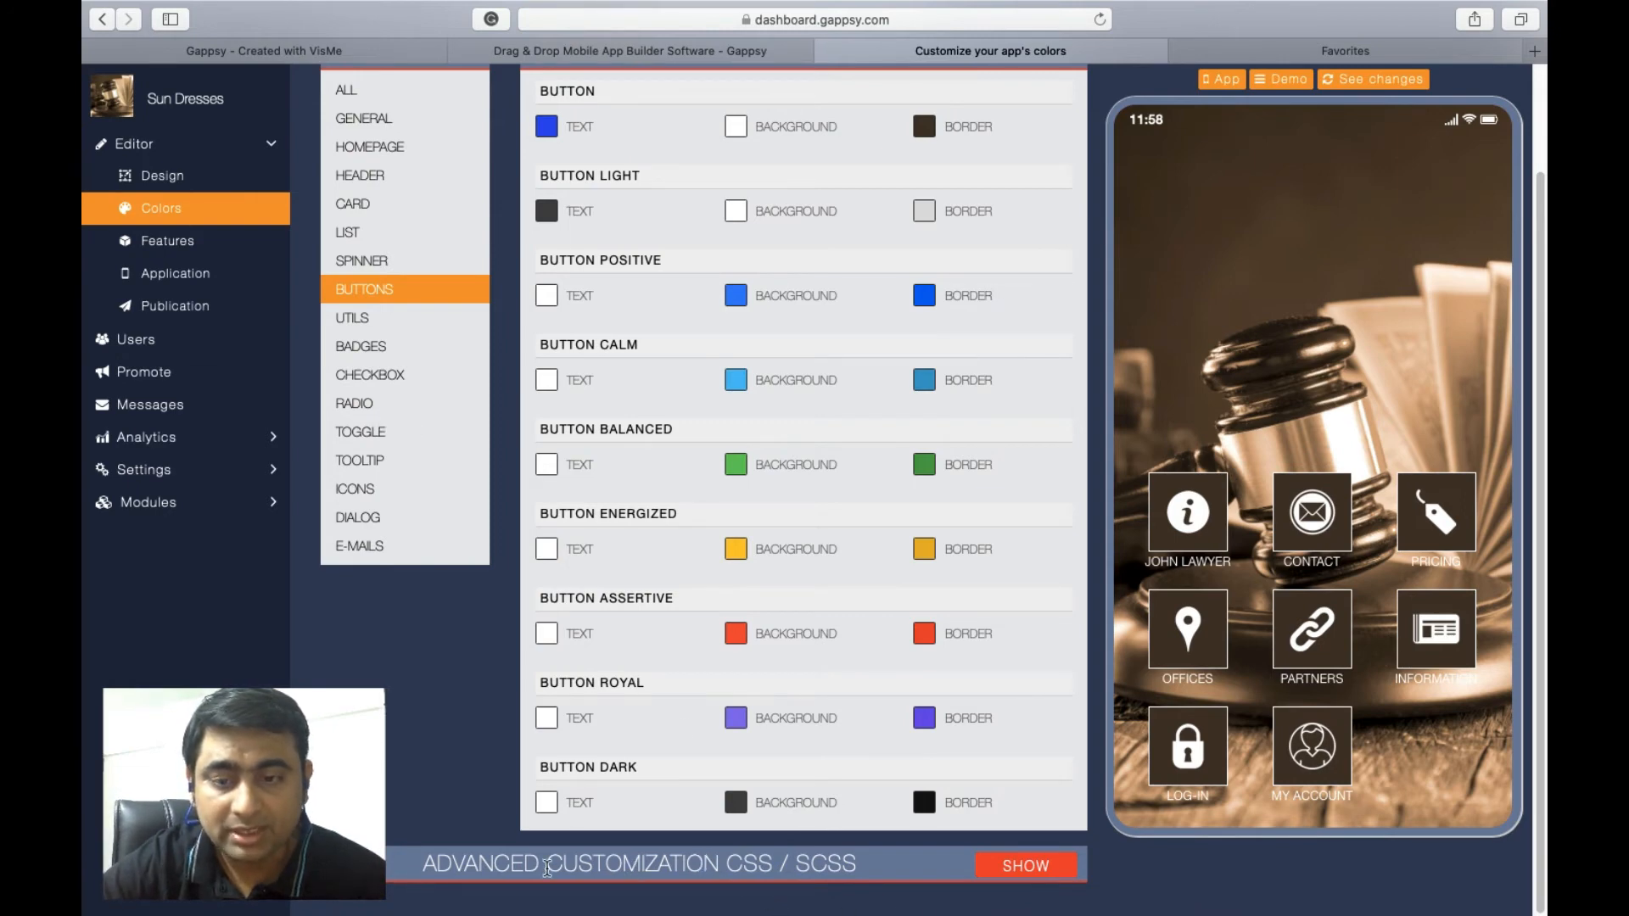
pyautogui.click(1022, 867)
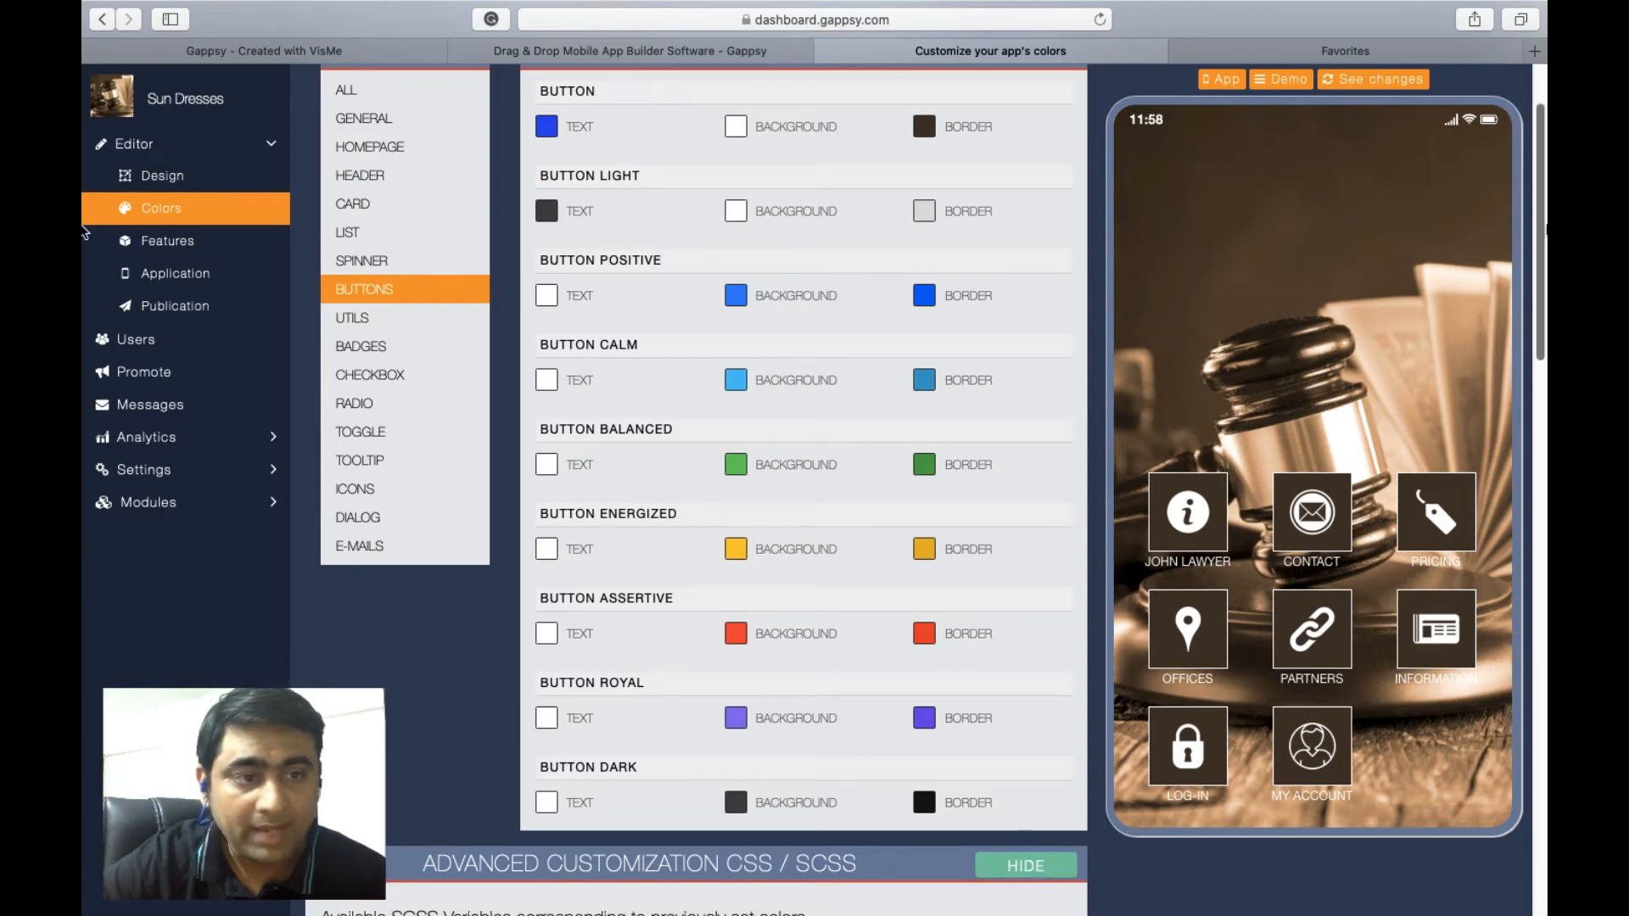
pyautogui.moveTo(1544, 234); pyautogui.dragTo(1545, 414)
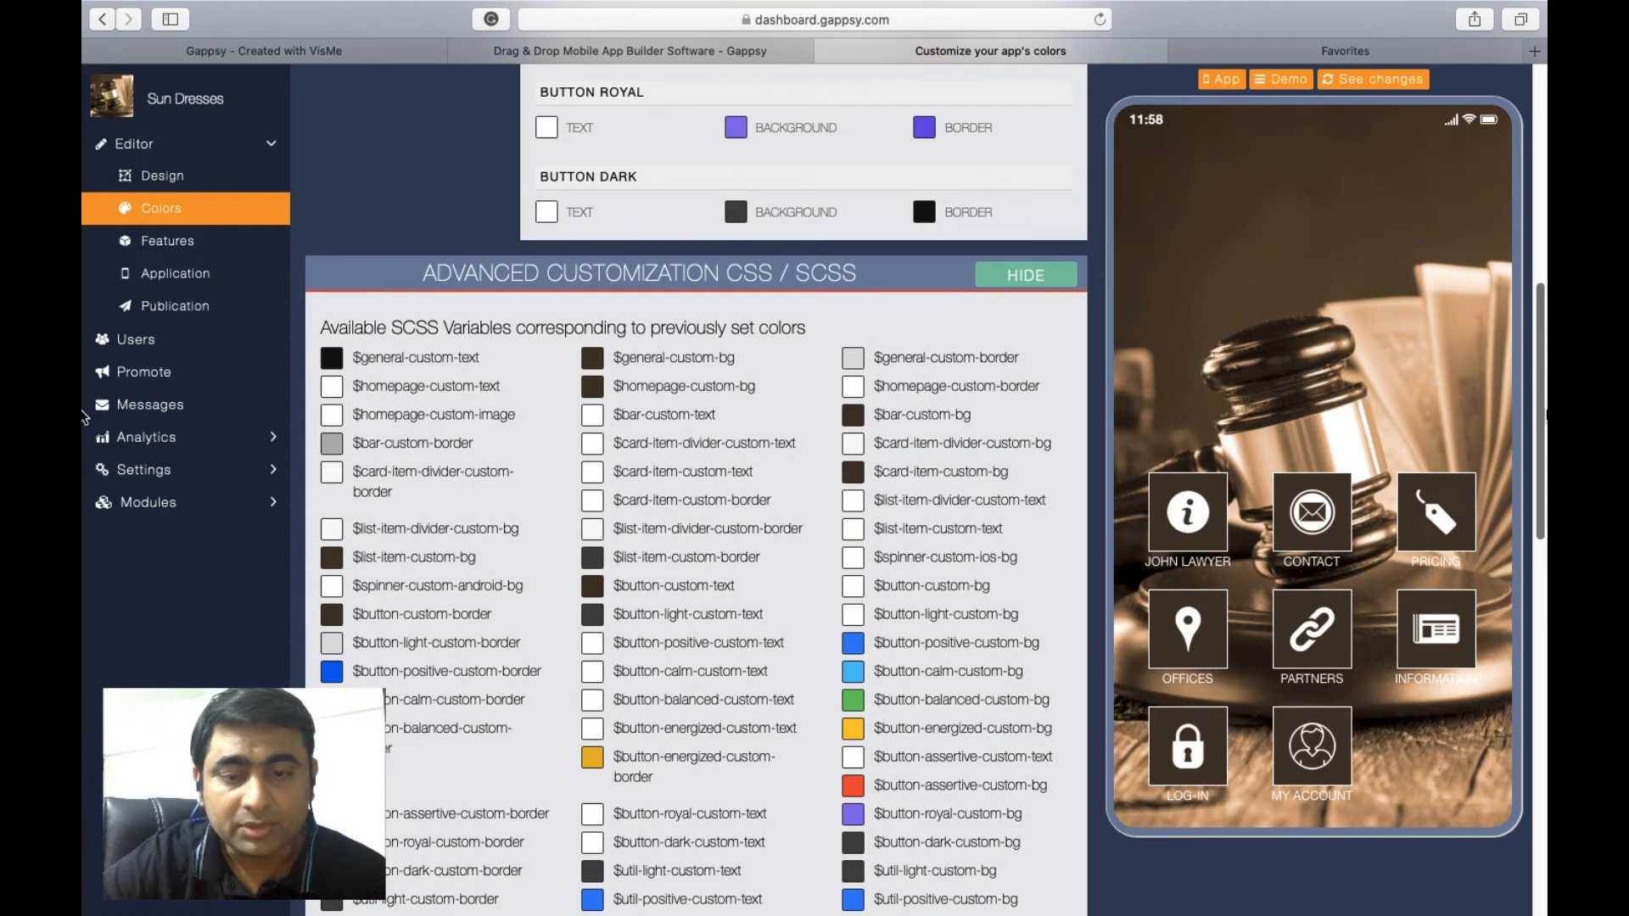
pyautogui.scroll(-2, 85, 447)
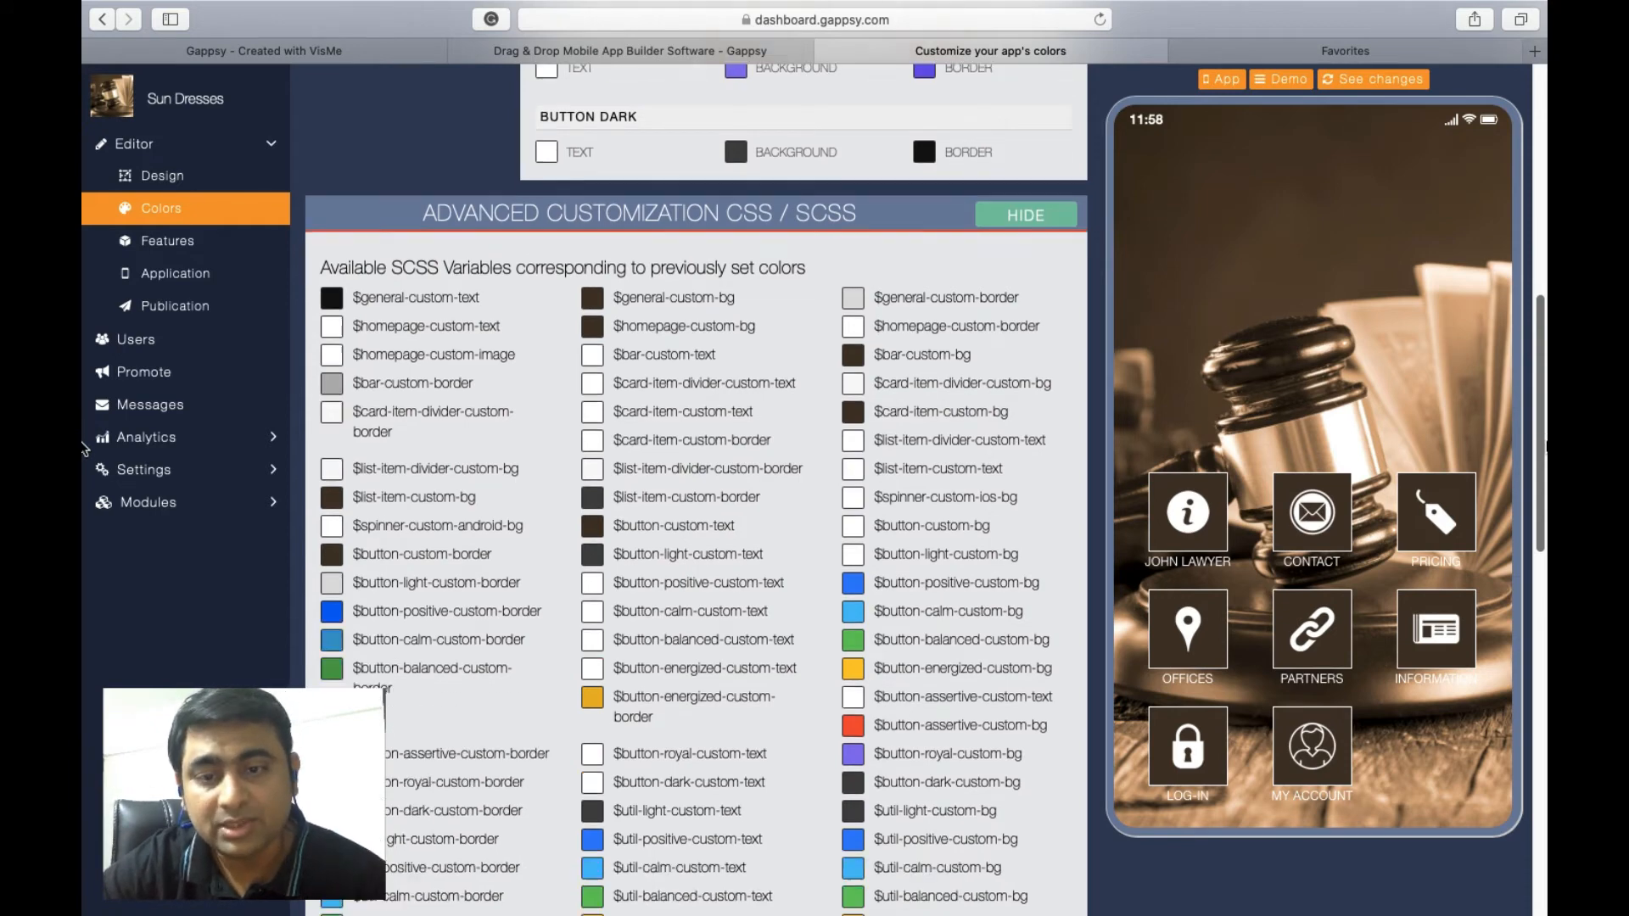
pyautogui.scroll(-2, 85, 447)
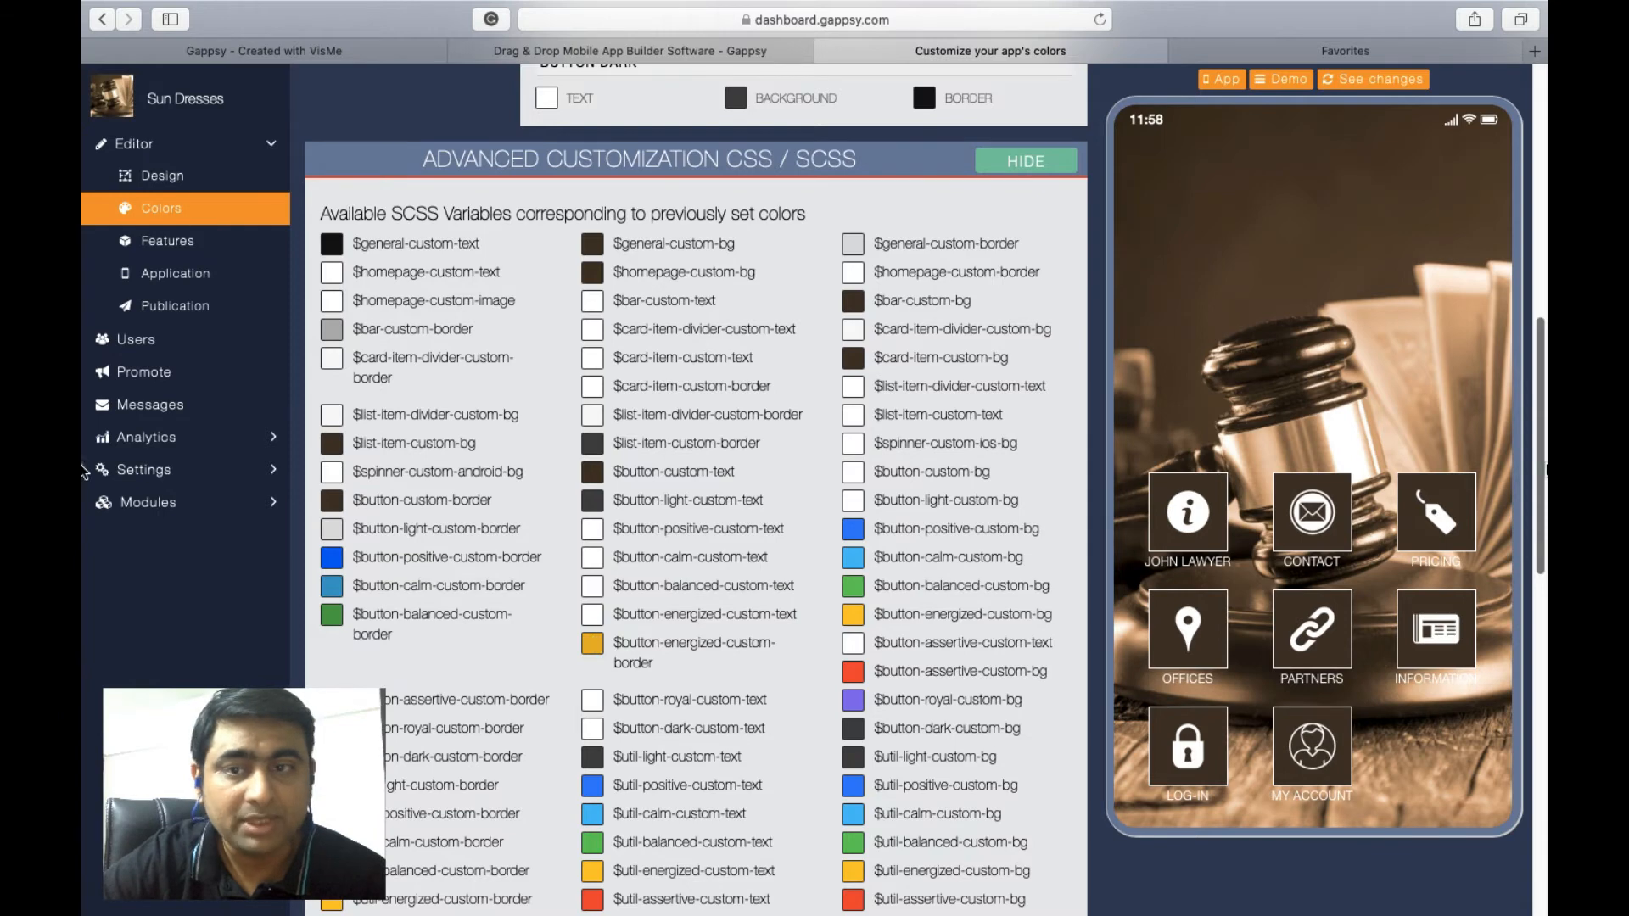
pyautogui.scroll(-10, 85, 696)
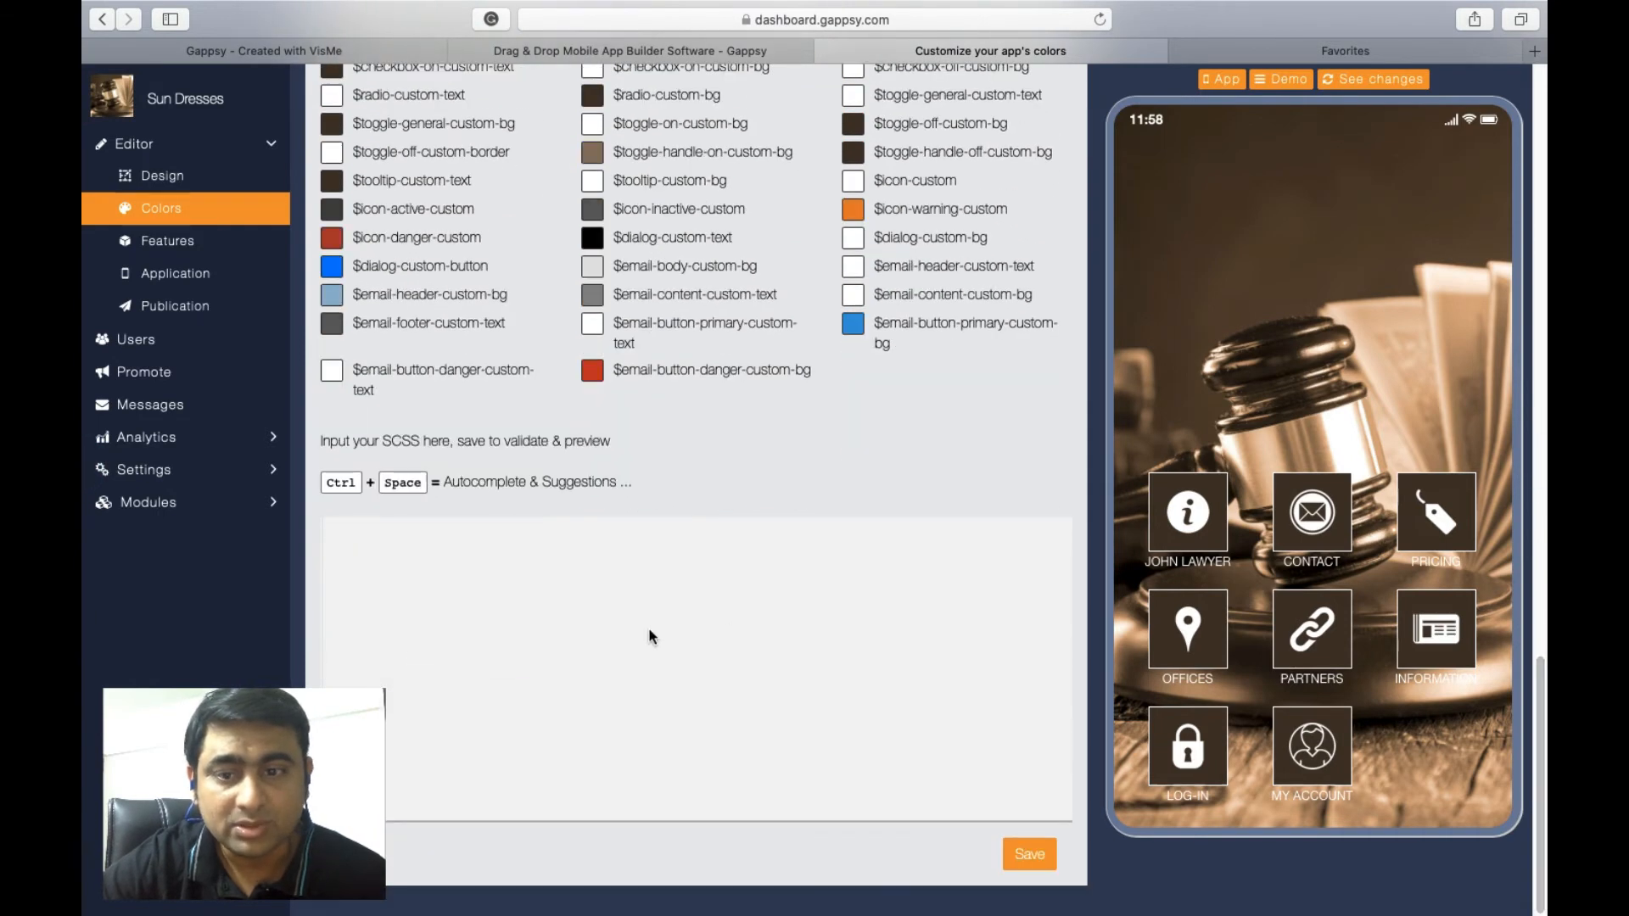
pyautogui.click(648, 628)
pyautogui.click(467, 543)
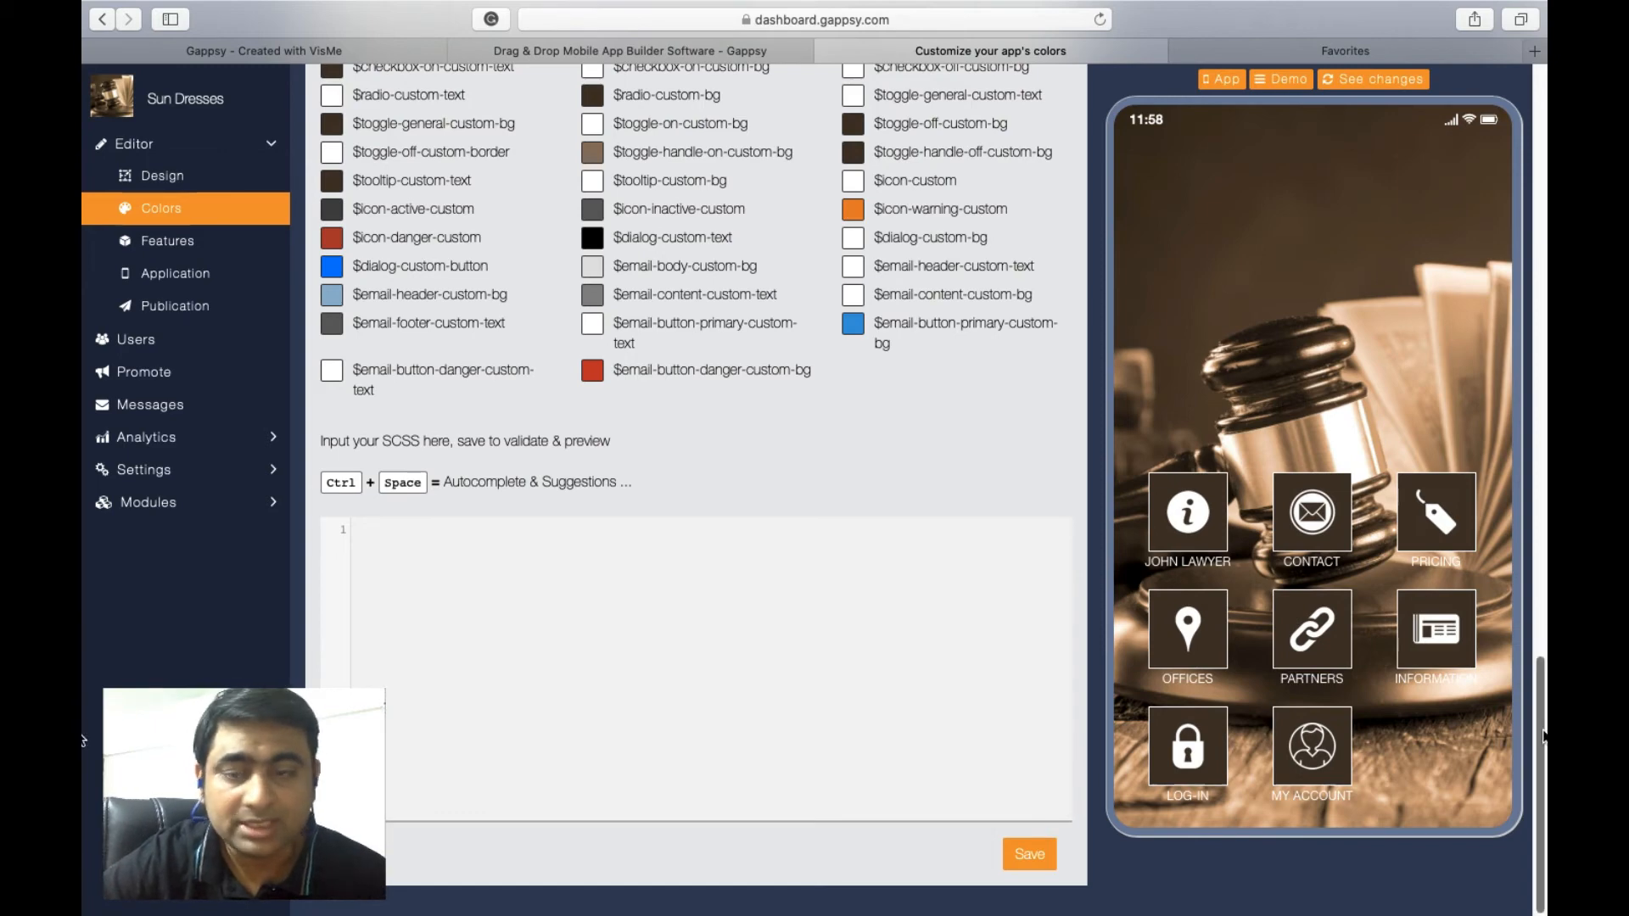
pyautogui.scroll(15, 331, 229)
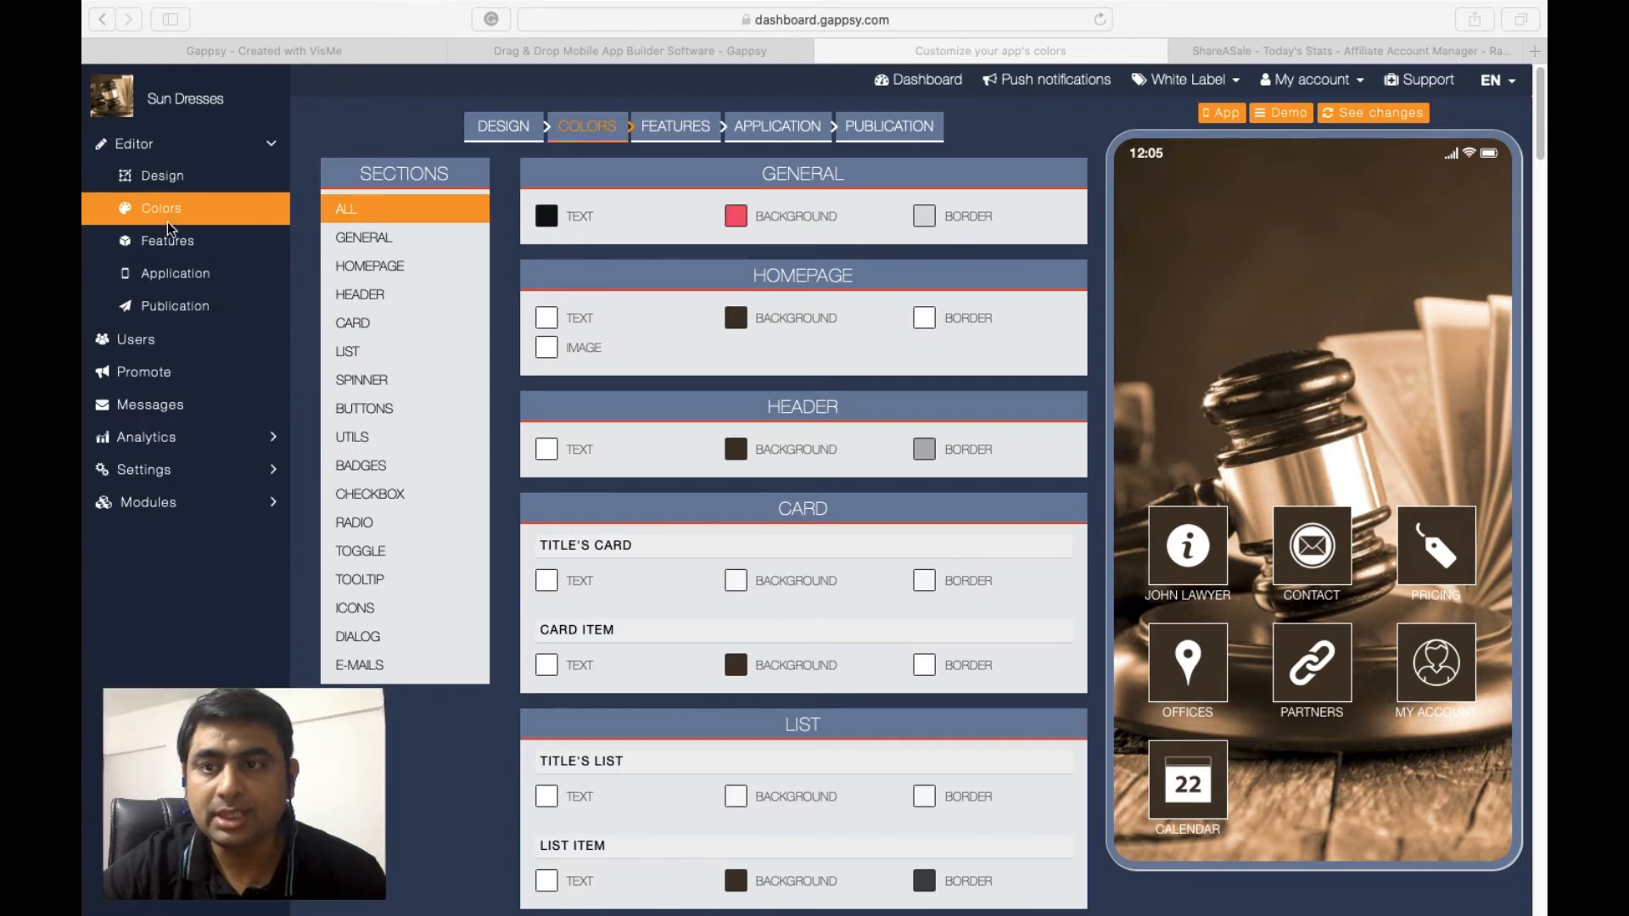
# Open the Contact page among the app's features and examine its page settings, contact information fields and design options.
pyautogui.click(172, 249)
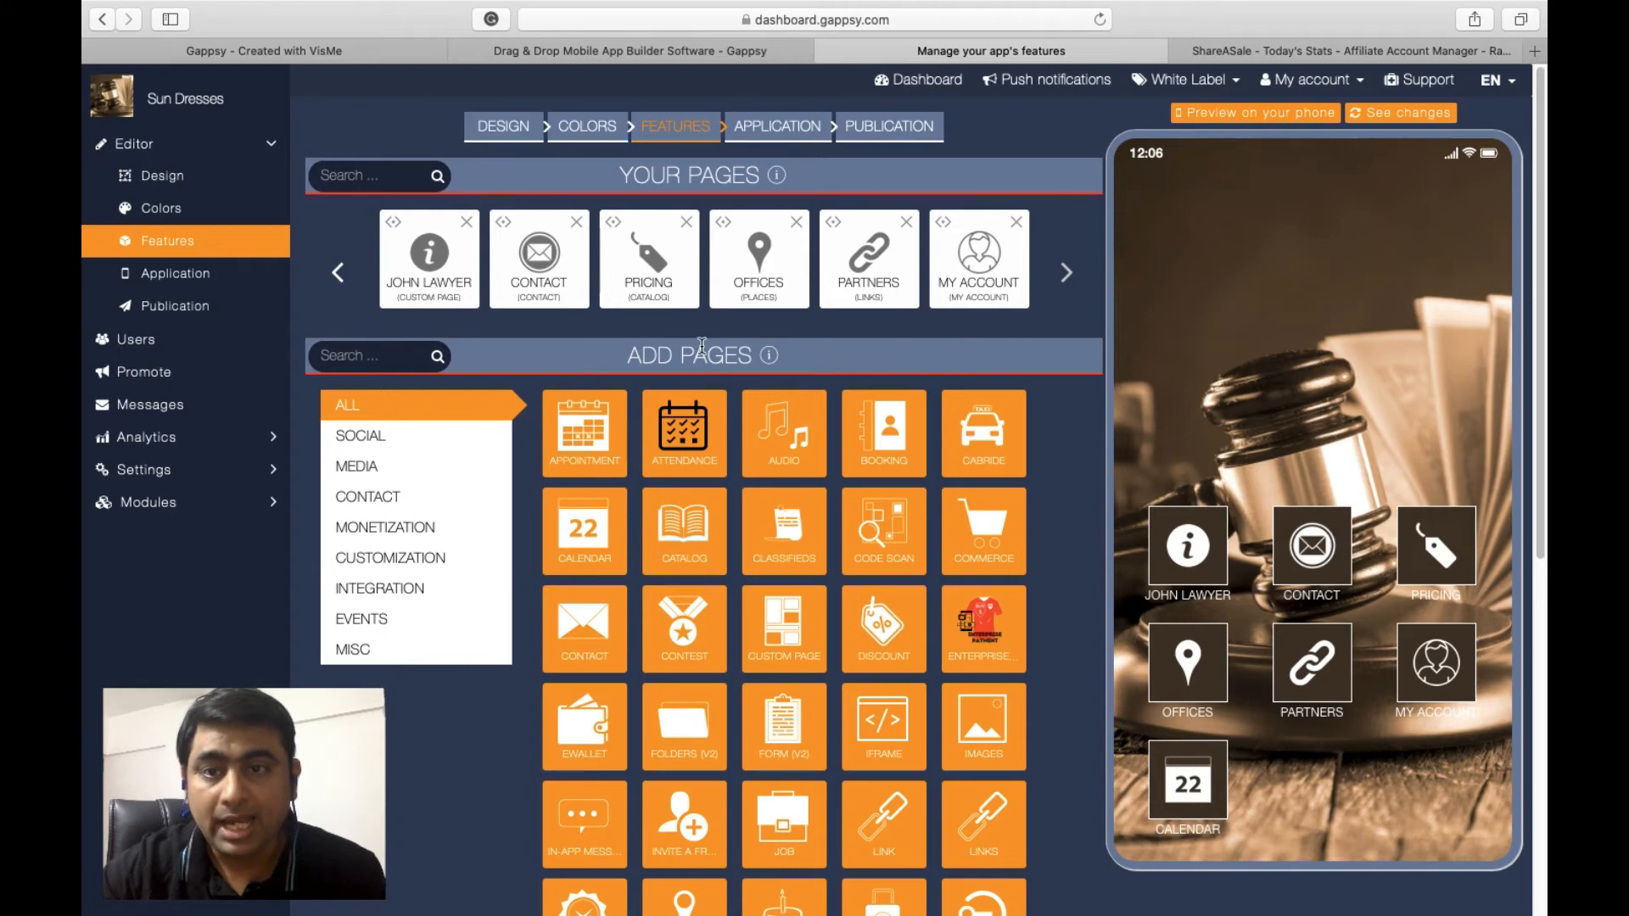
pyautogui.click(533, 259)
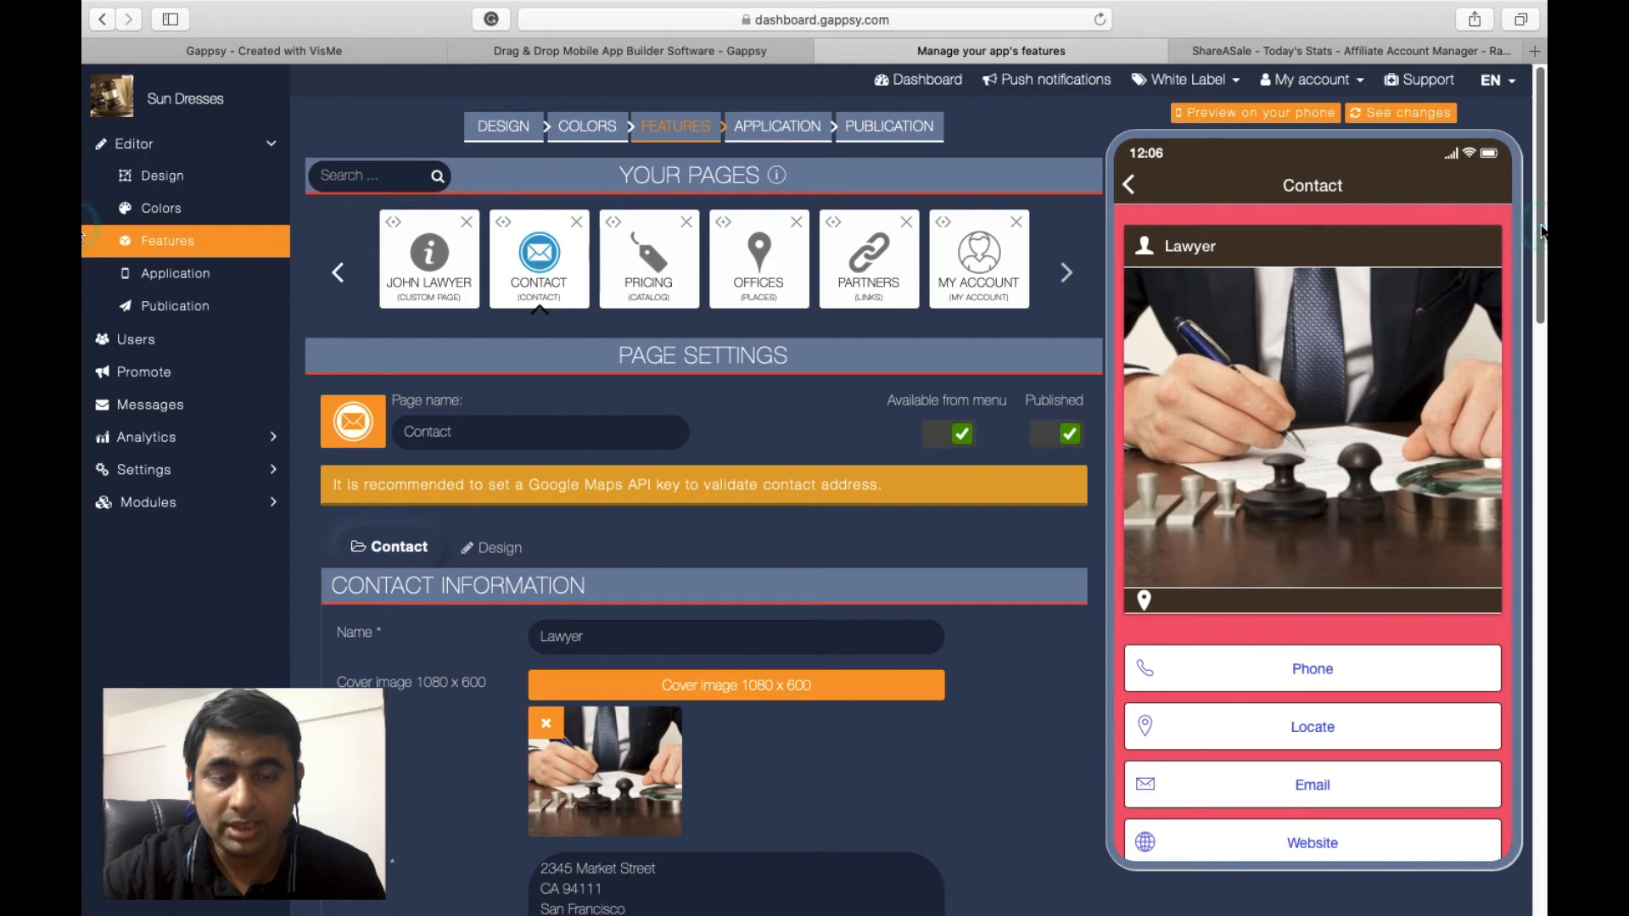
pyautogui.scroll(-1, 1251, 248)
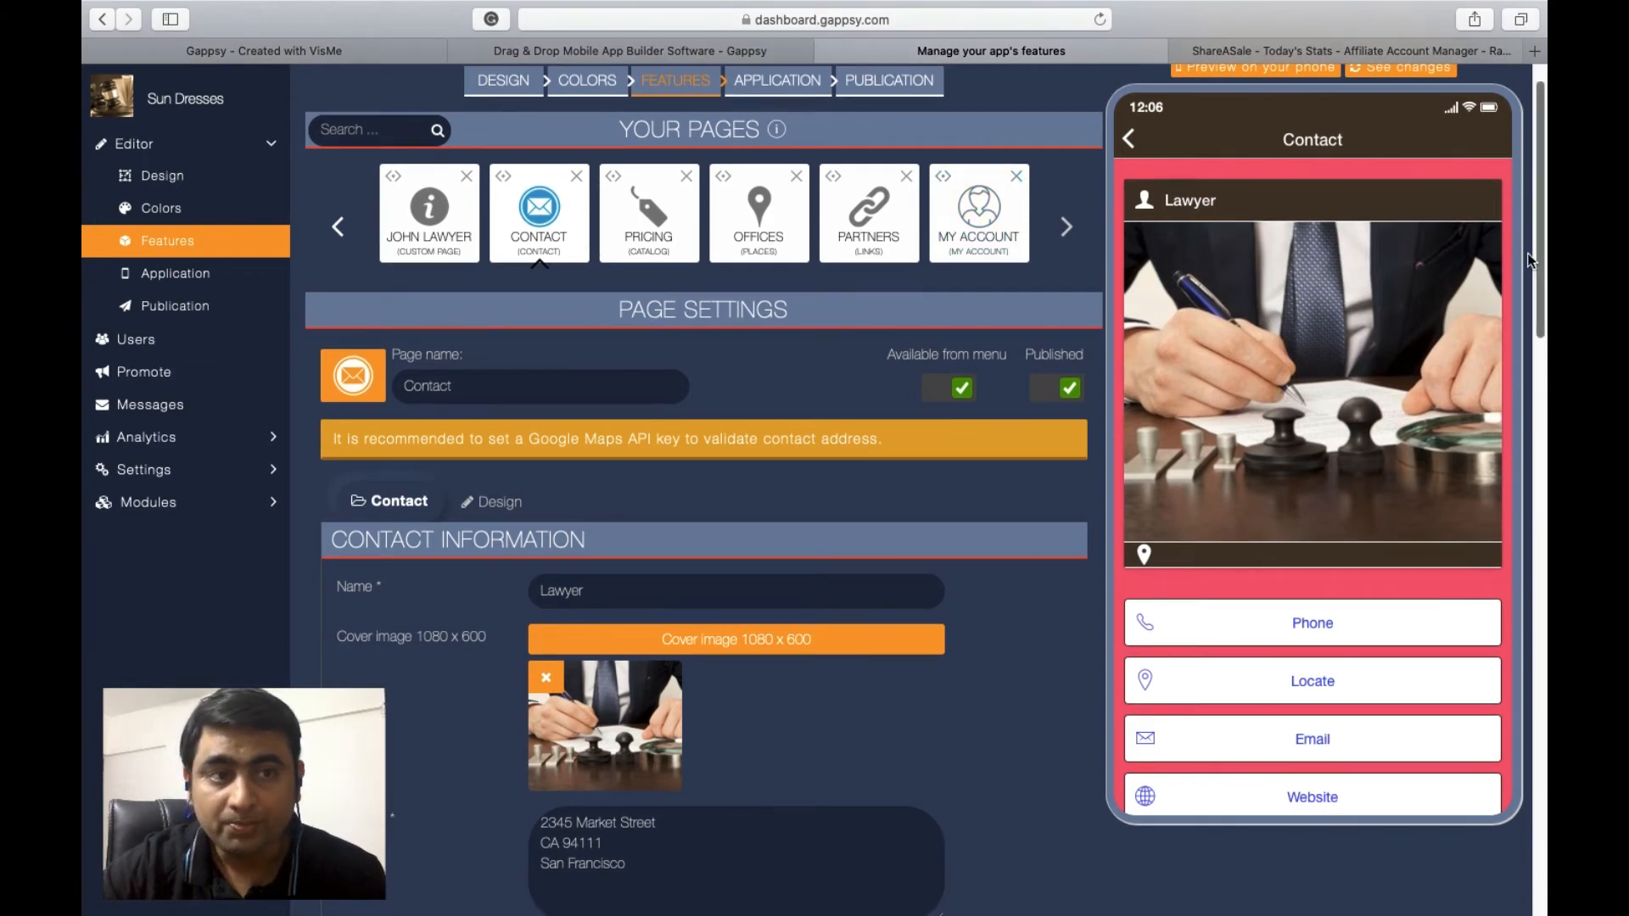
pyautogui.scroll(-1, 1540, 257)
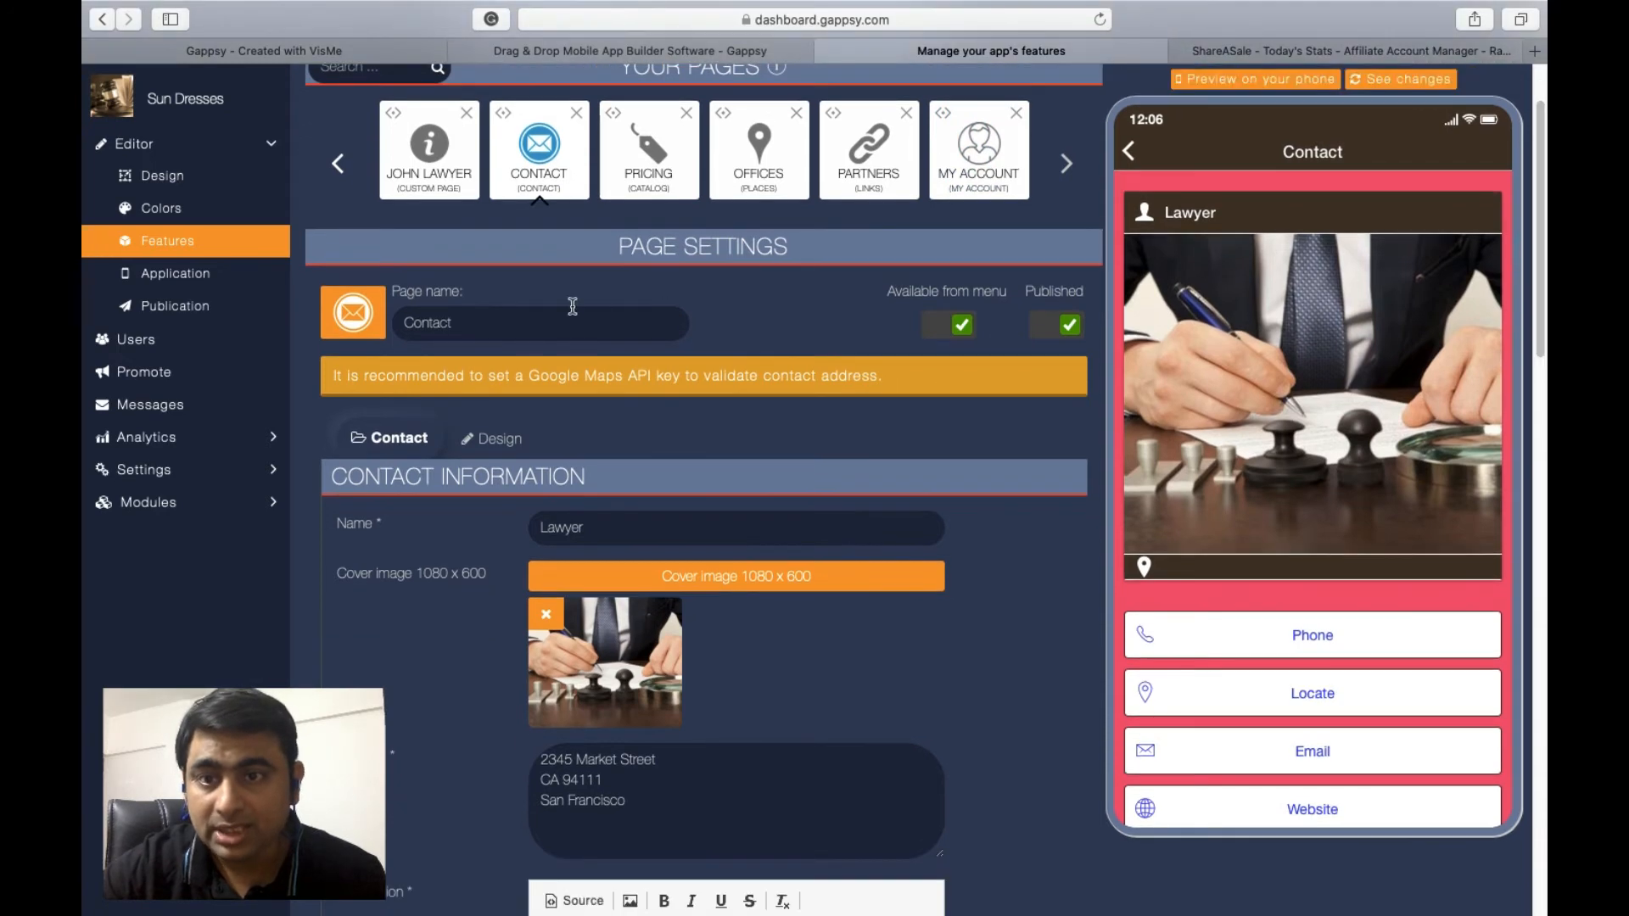
pyautogui.click(496, 337)
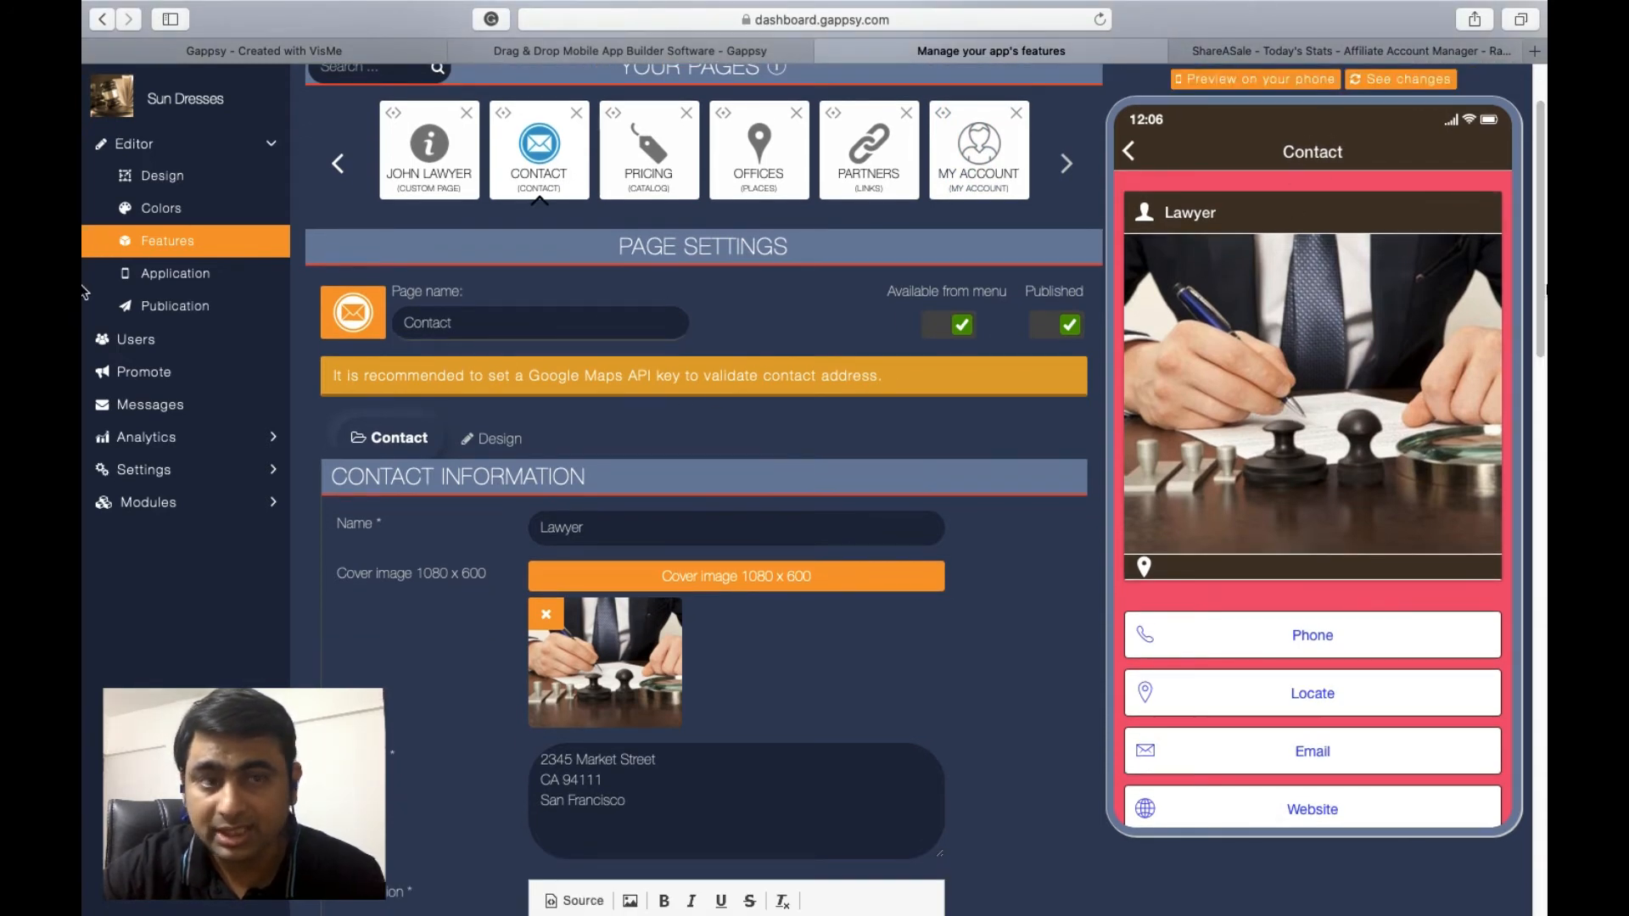
pyautogui.scroll(-3, 1540, 284)
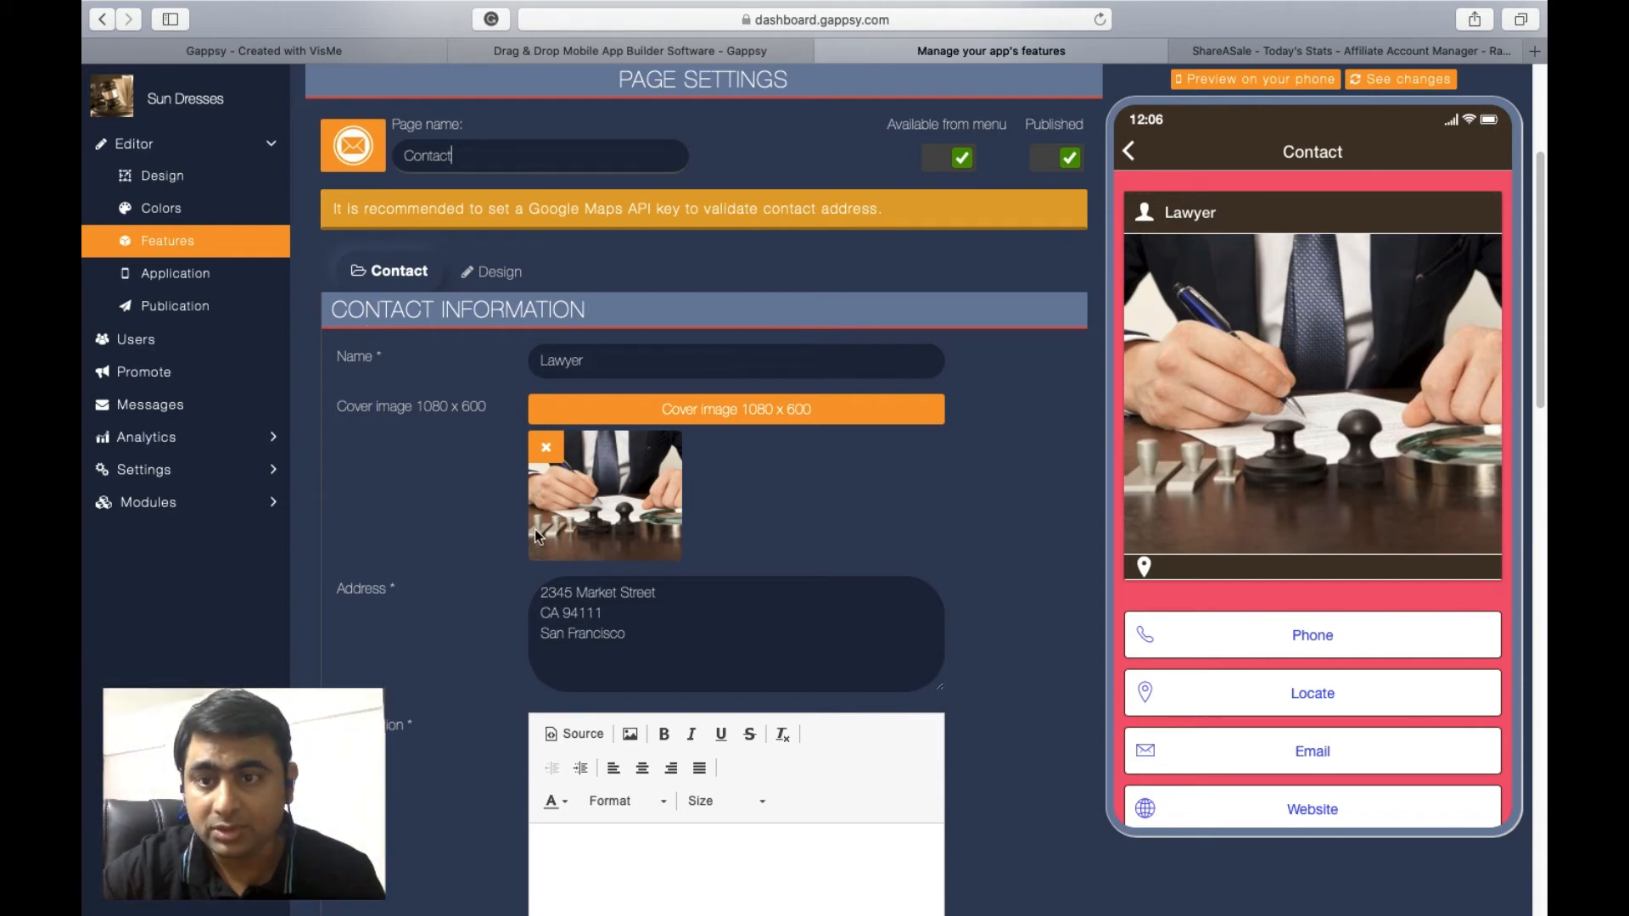
pyautogui.click(614, 632)
pyautogui.moveTo(1541, 341); pyautogui.dragTo(1543, 539)
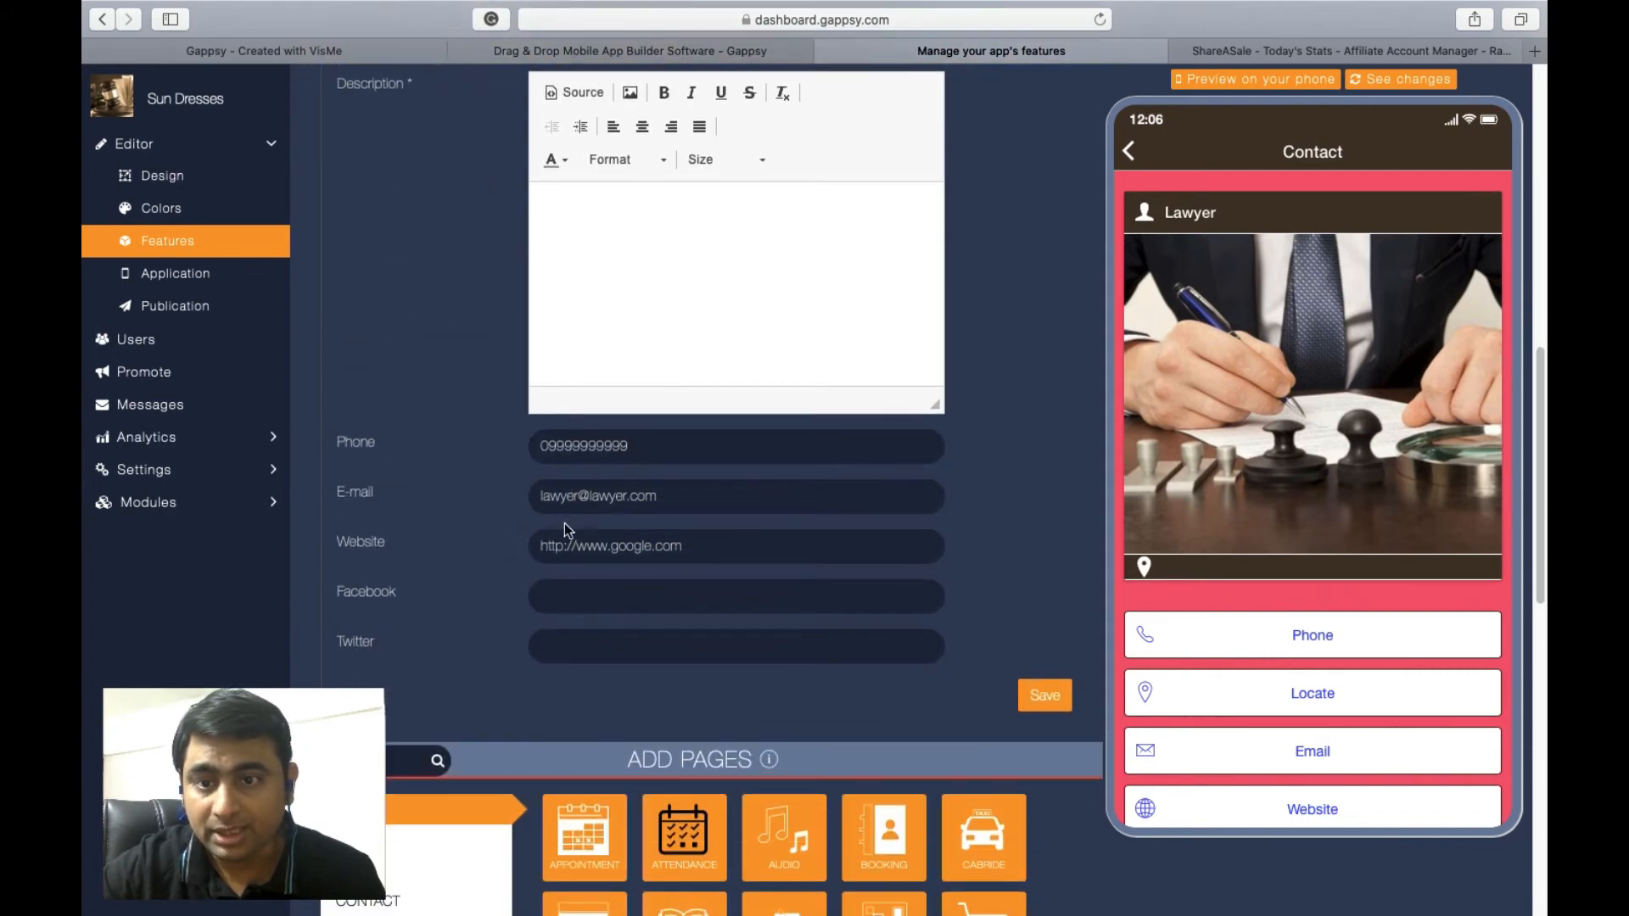
pyautogui.scroll(5, 85, 560)
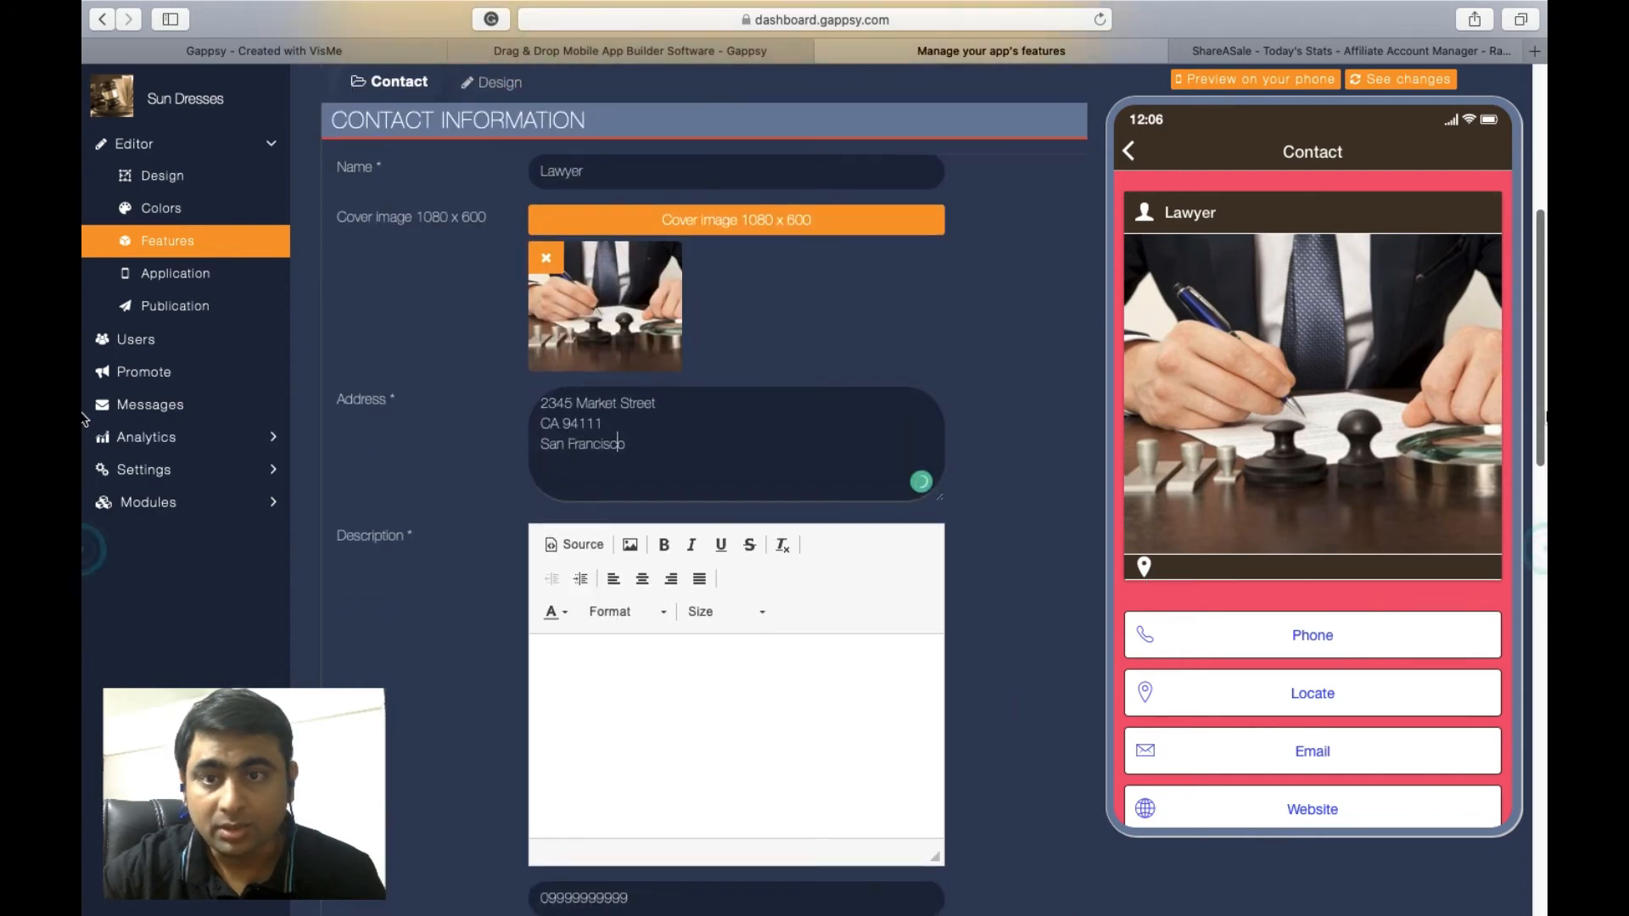
pyautogui.click(482, 80)
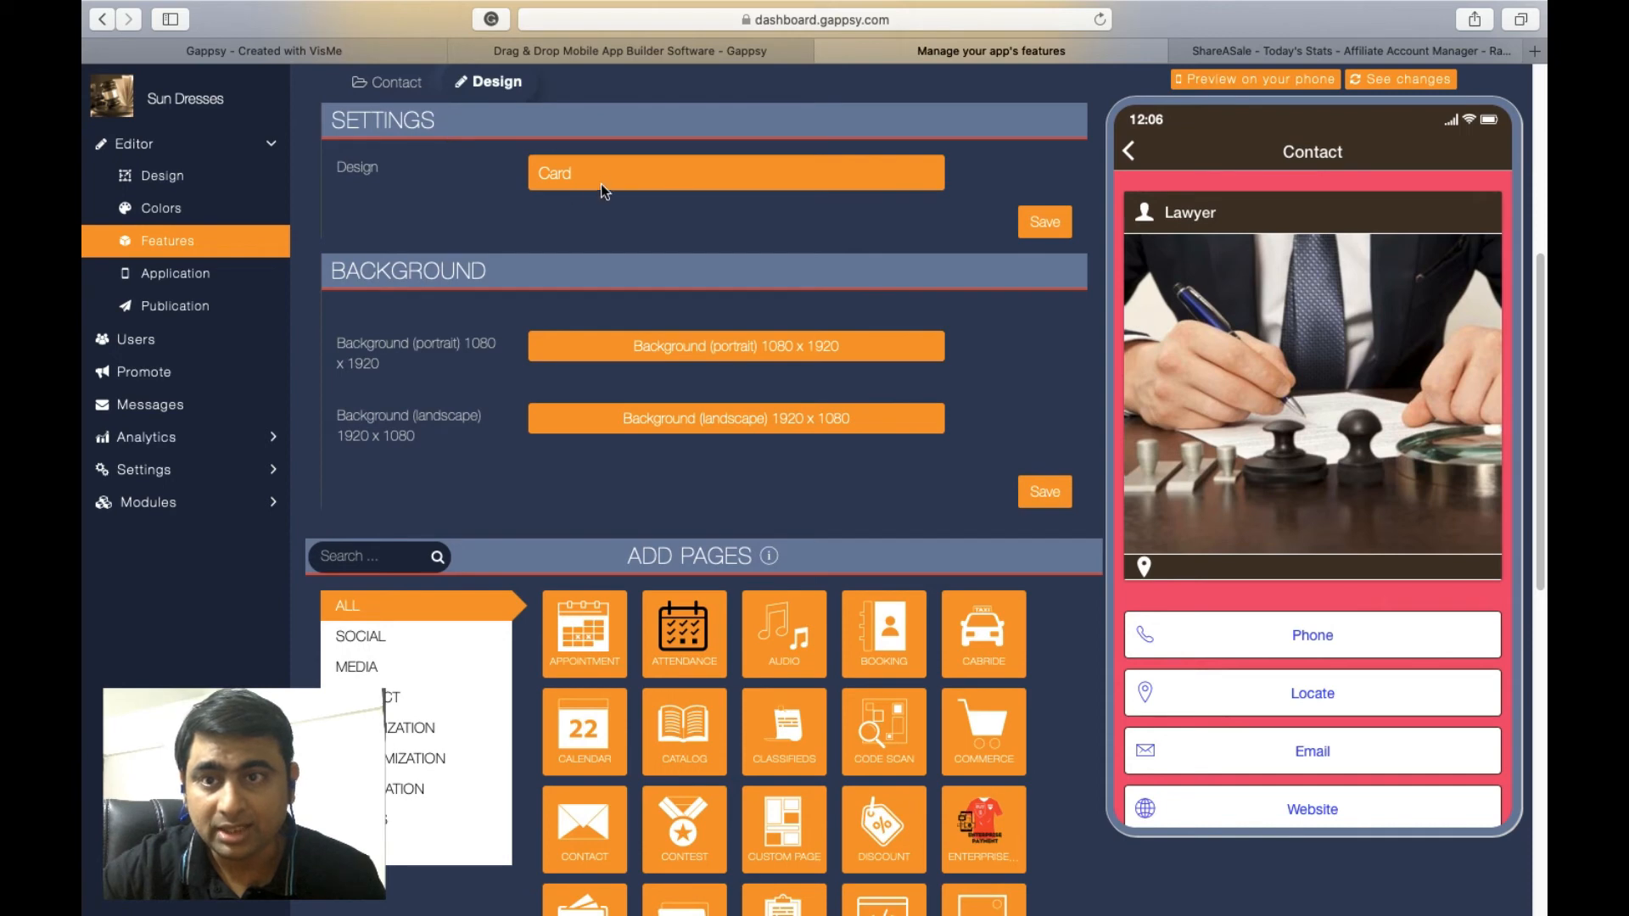
# Check the Contact page's available design layouts, then examine its contact information form from the name down to the social media fields.
pyautogui.click(599, 178)
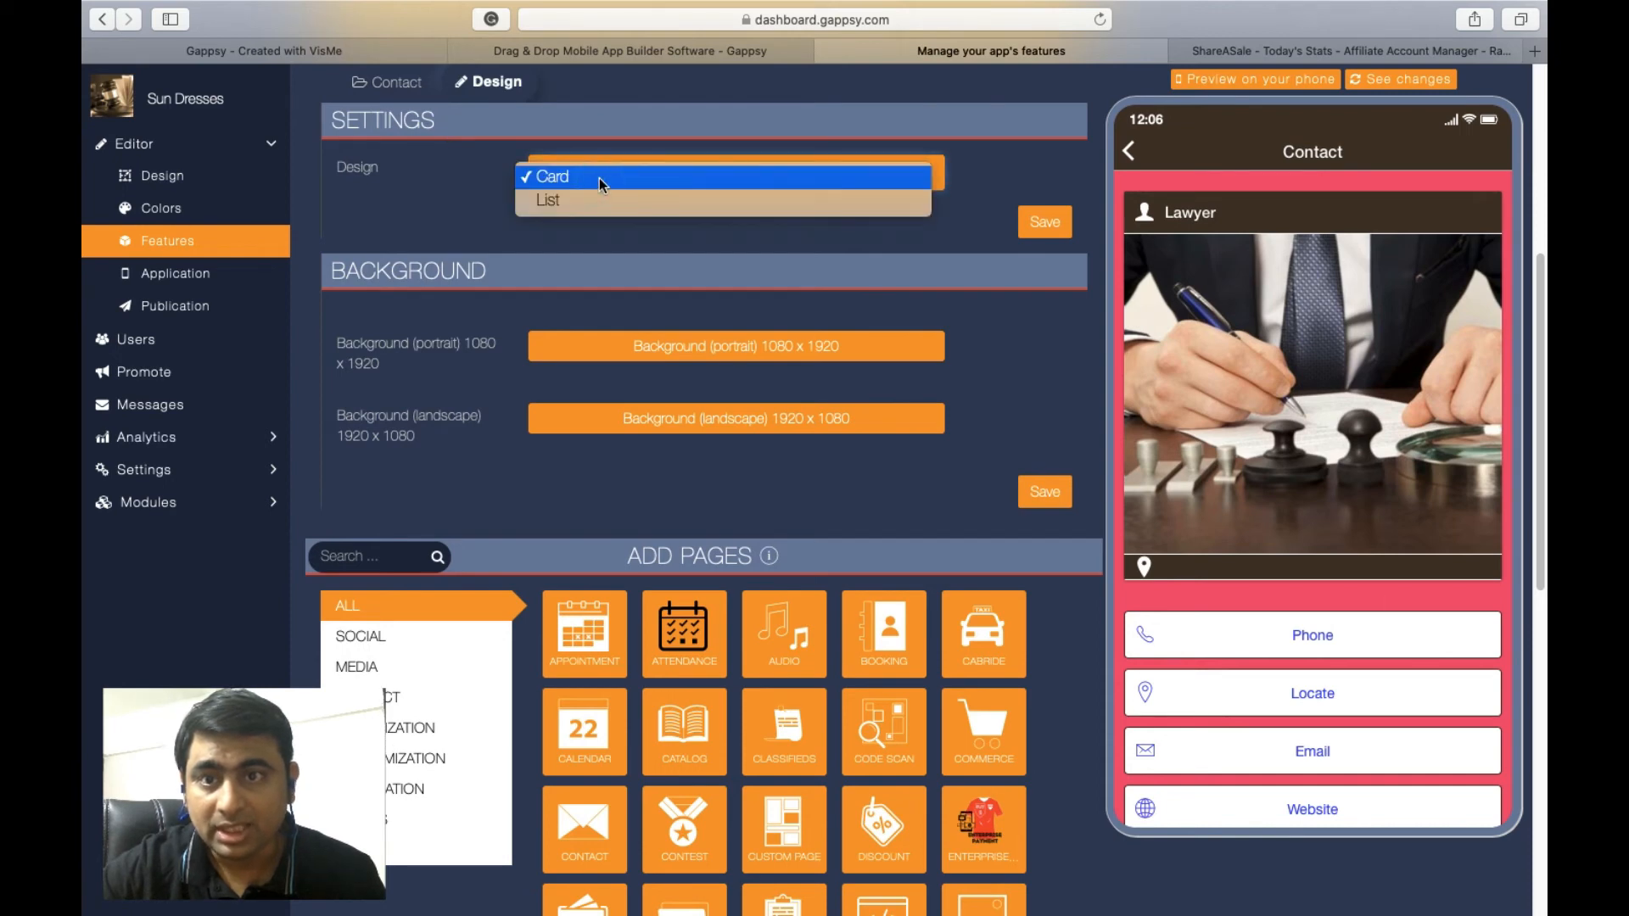
pyautogui.click(393, 201)
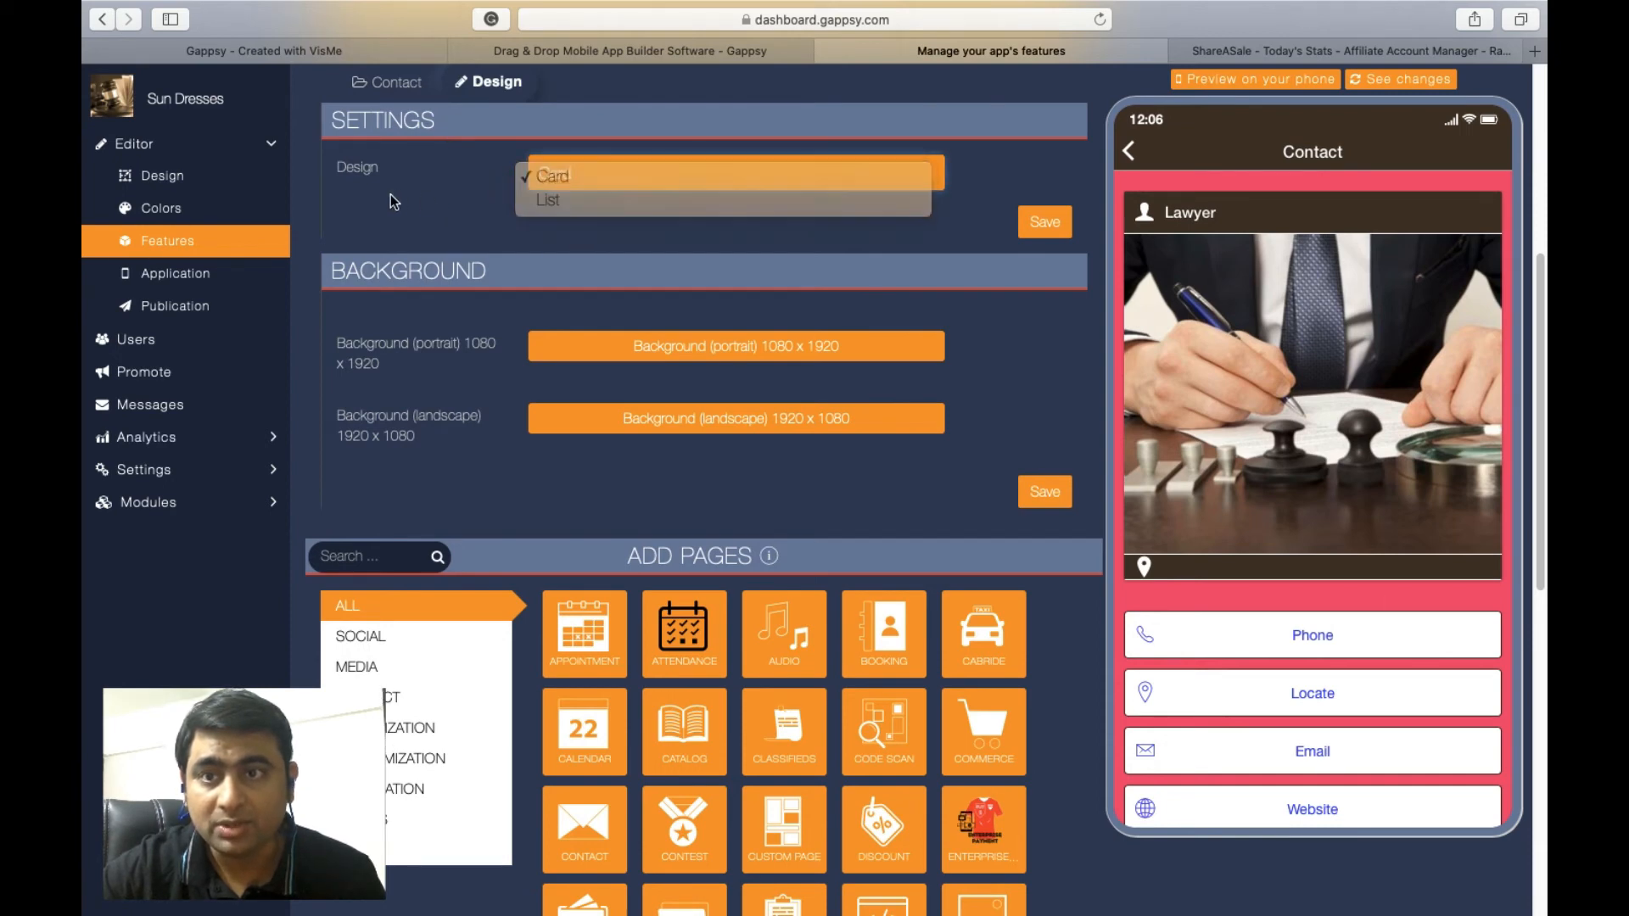
pyautogui.click(386, 82)
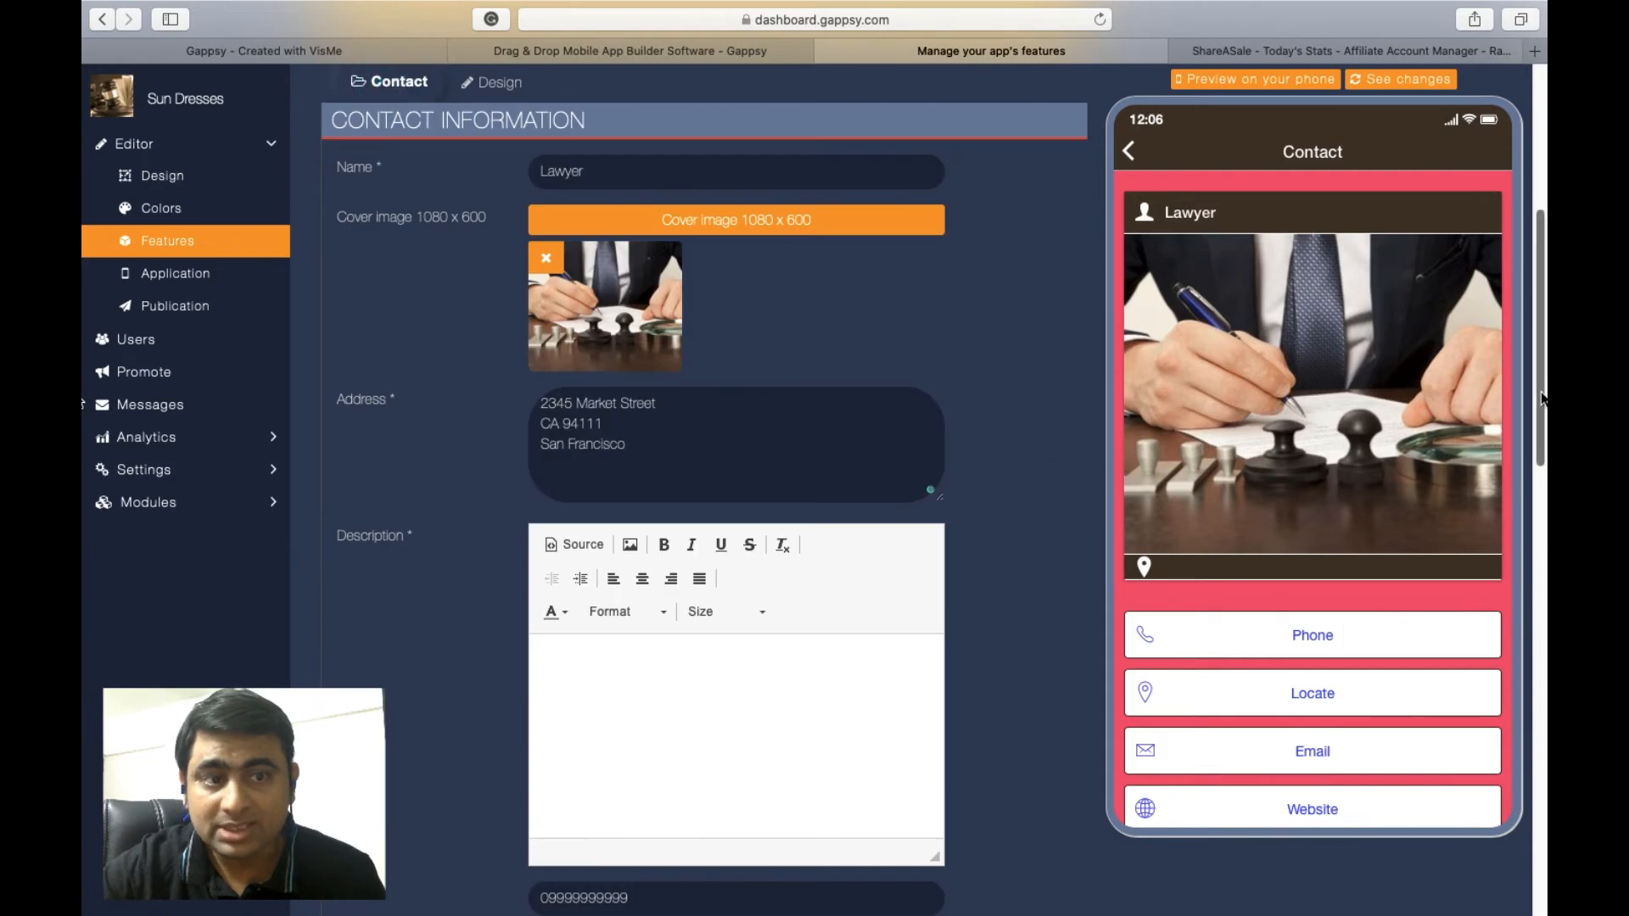
pyautogui.moveTo(1540, 399); pyautogui.dragTo(1537, 584)
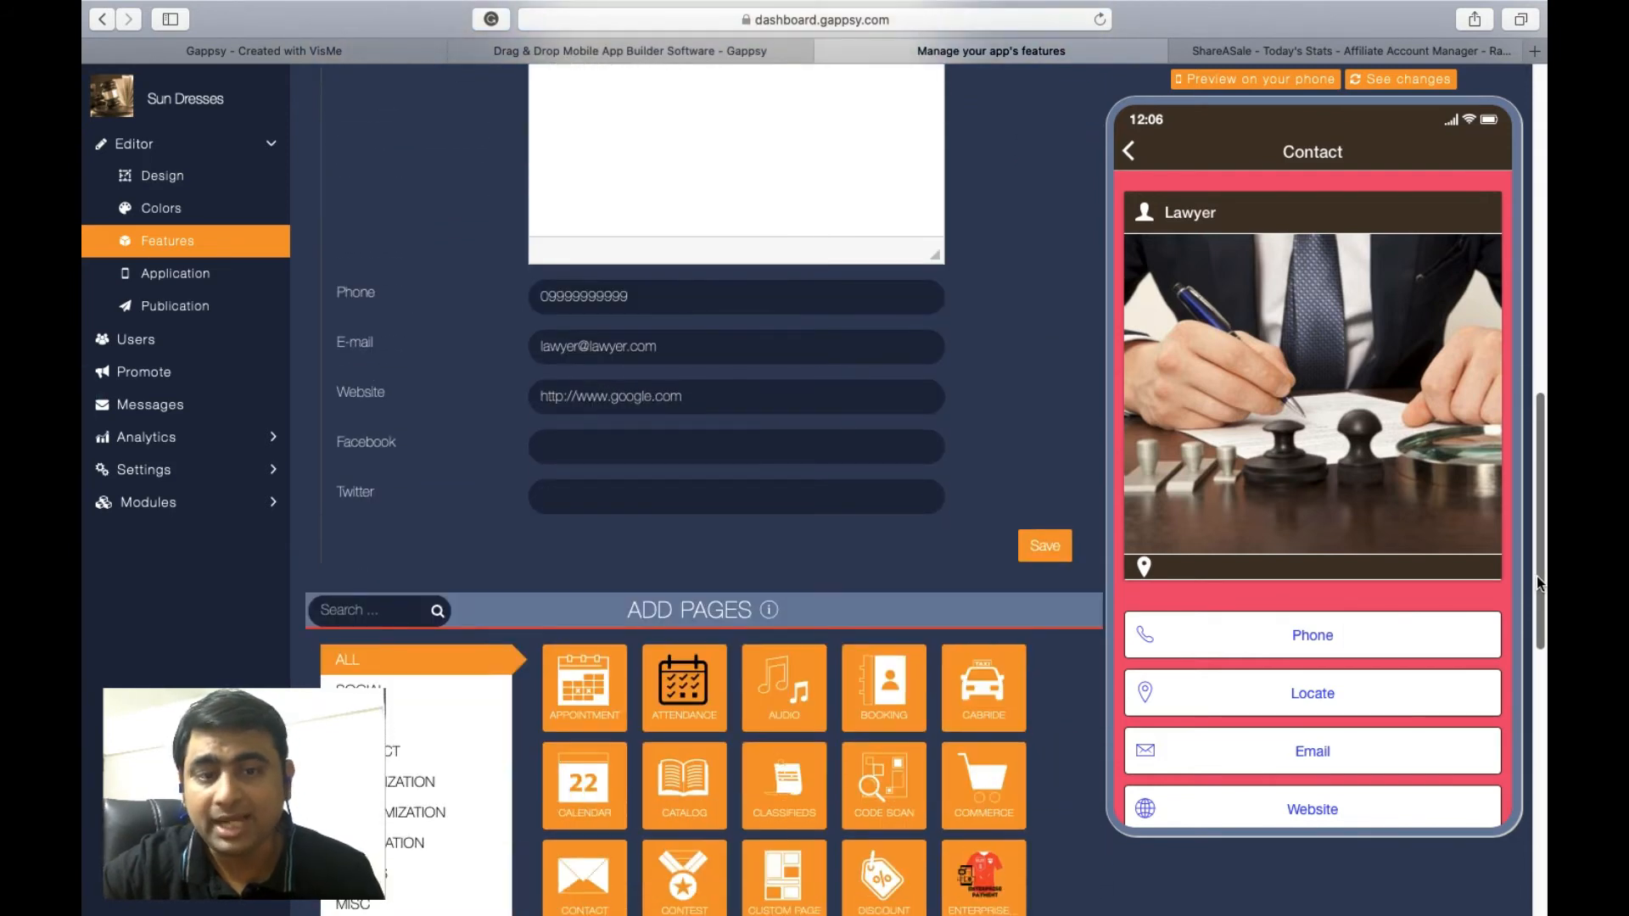
pyautogui.moveTo(1536, 577); pyautogui.dragTo(1536, 583)
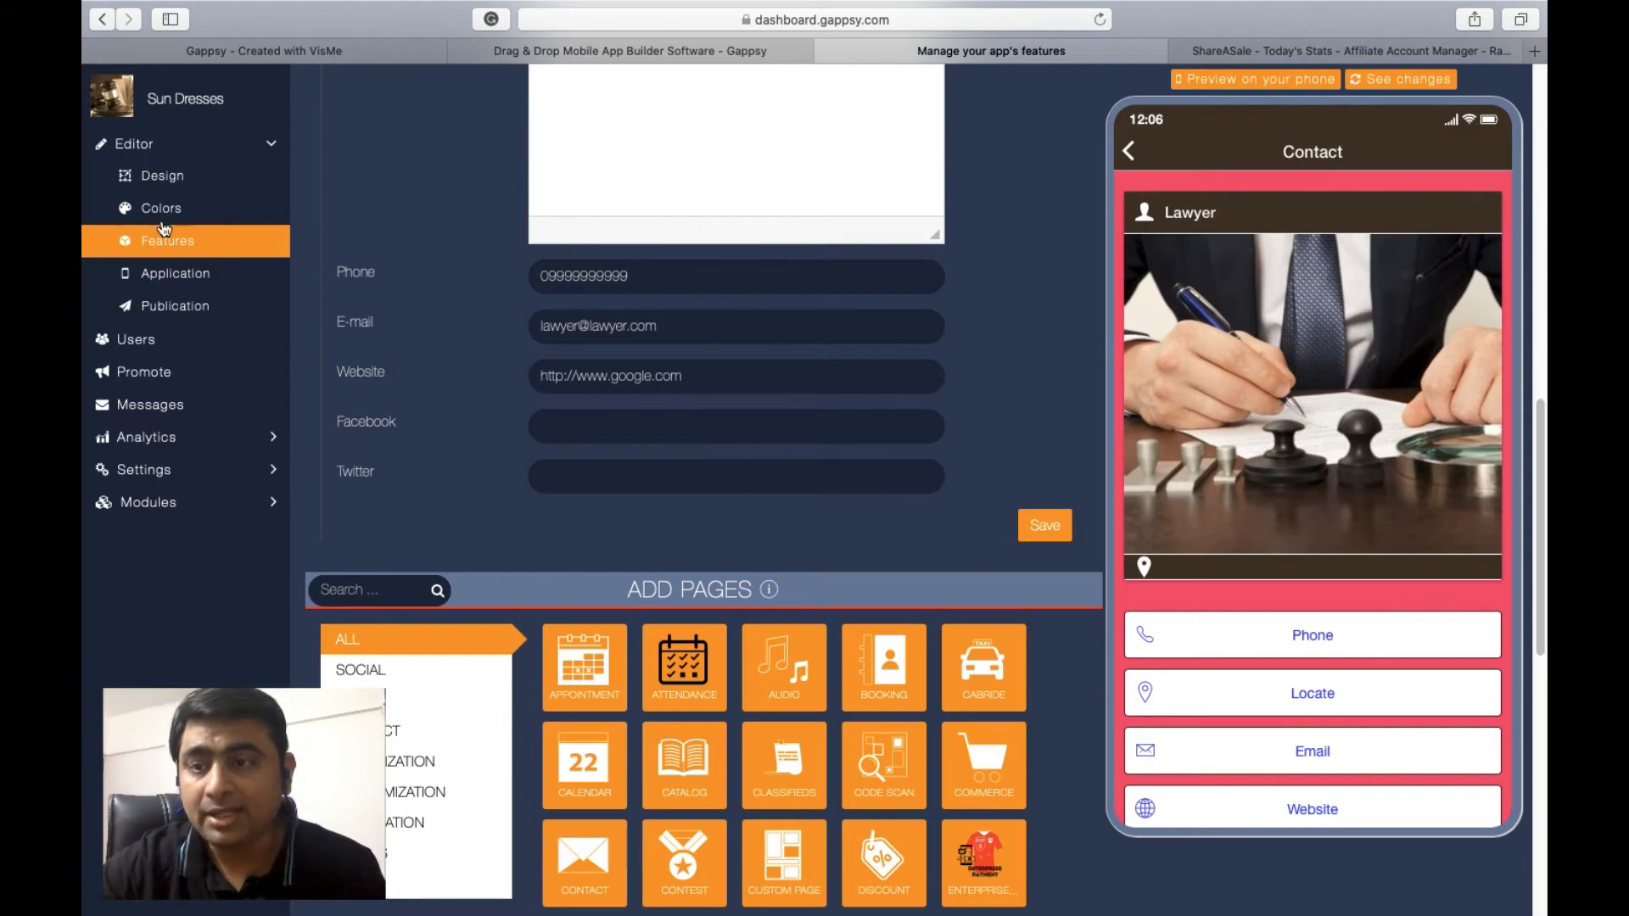
# Open the Application settings and examine the application name, dashboard and back button icons, Android push and unified splashscreen sections.
pyautogui.click(150, 275)
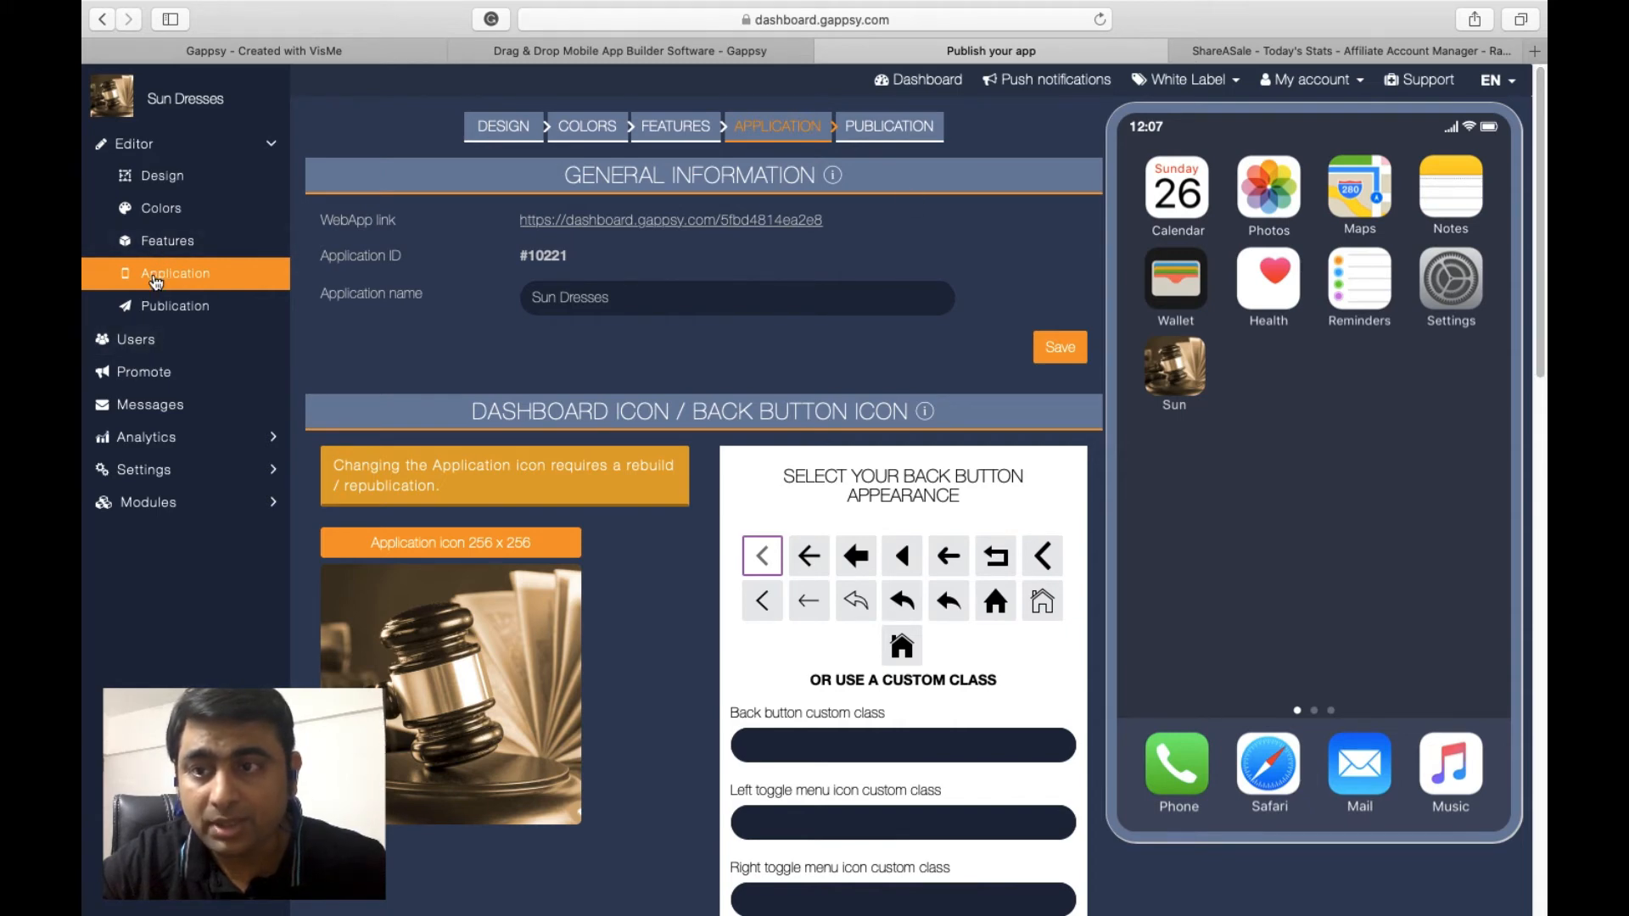
pyautogui.tripleClick(584, 293)
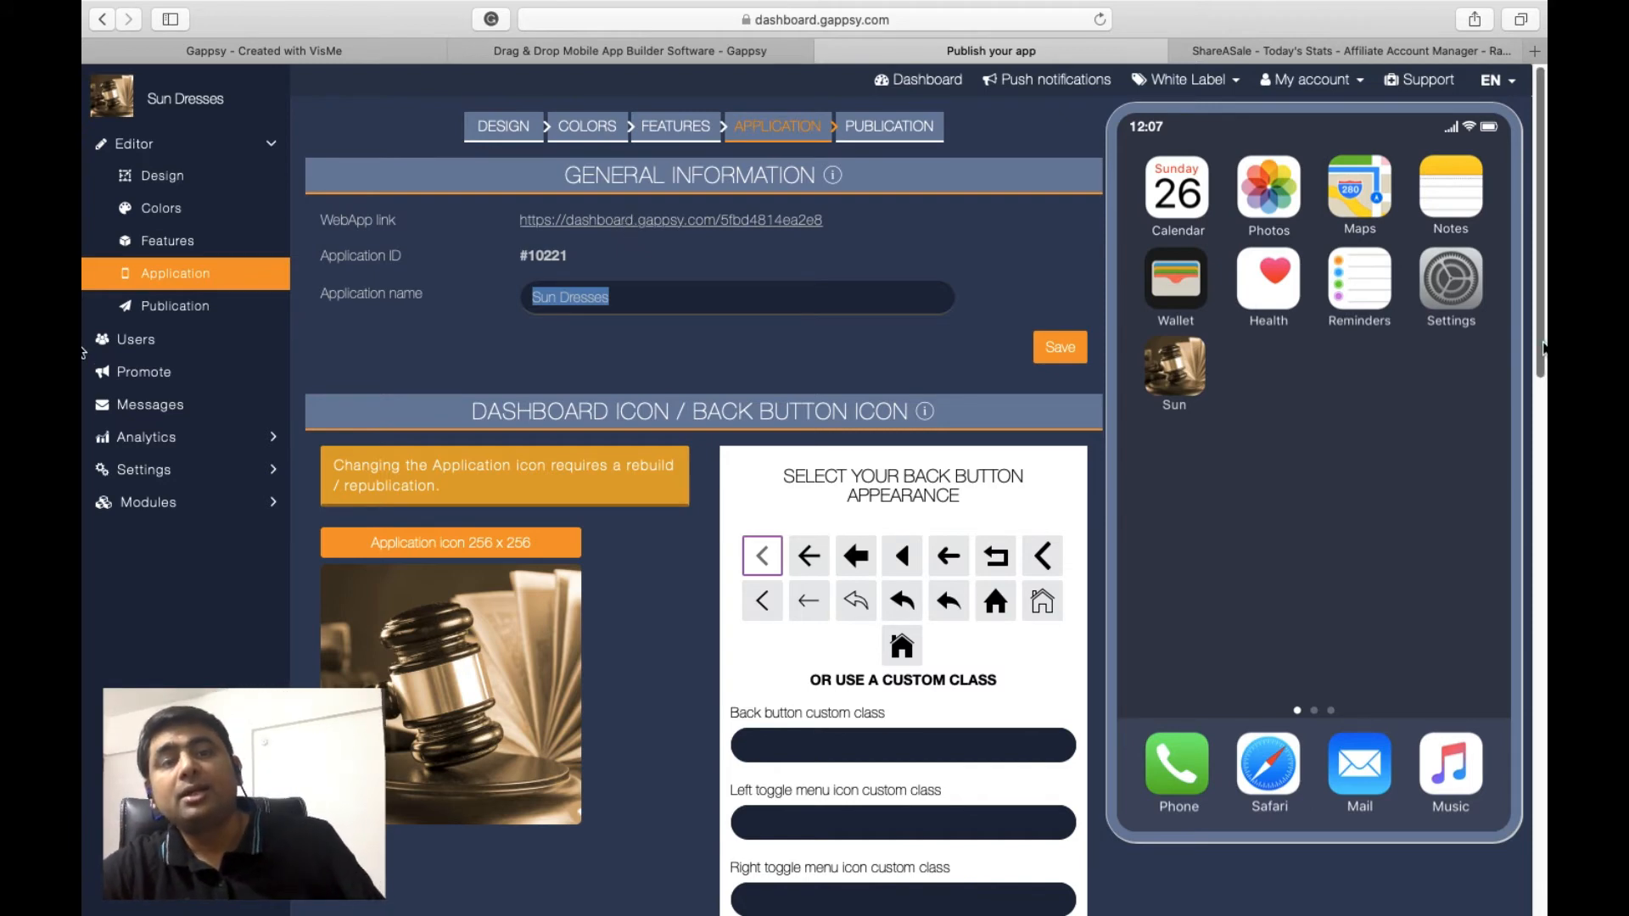
pyautogui.moveTo(1543, 348); pyautogui.dragTo(1544, 423)
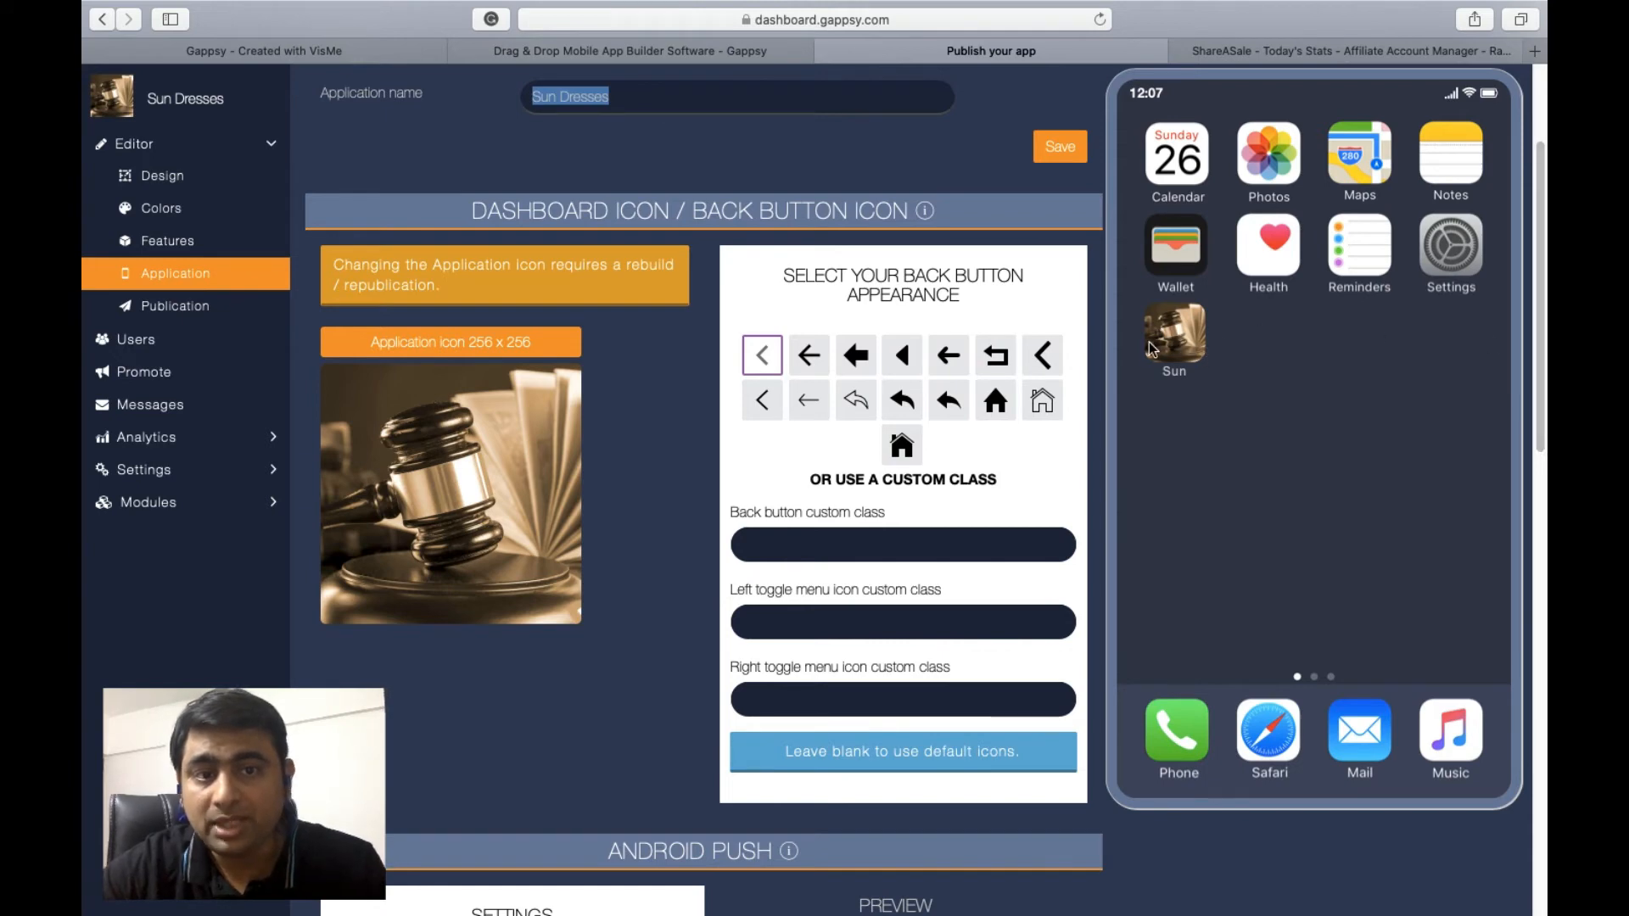
pyautogui.scroll(-5, 86, 378)
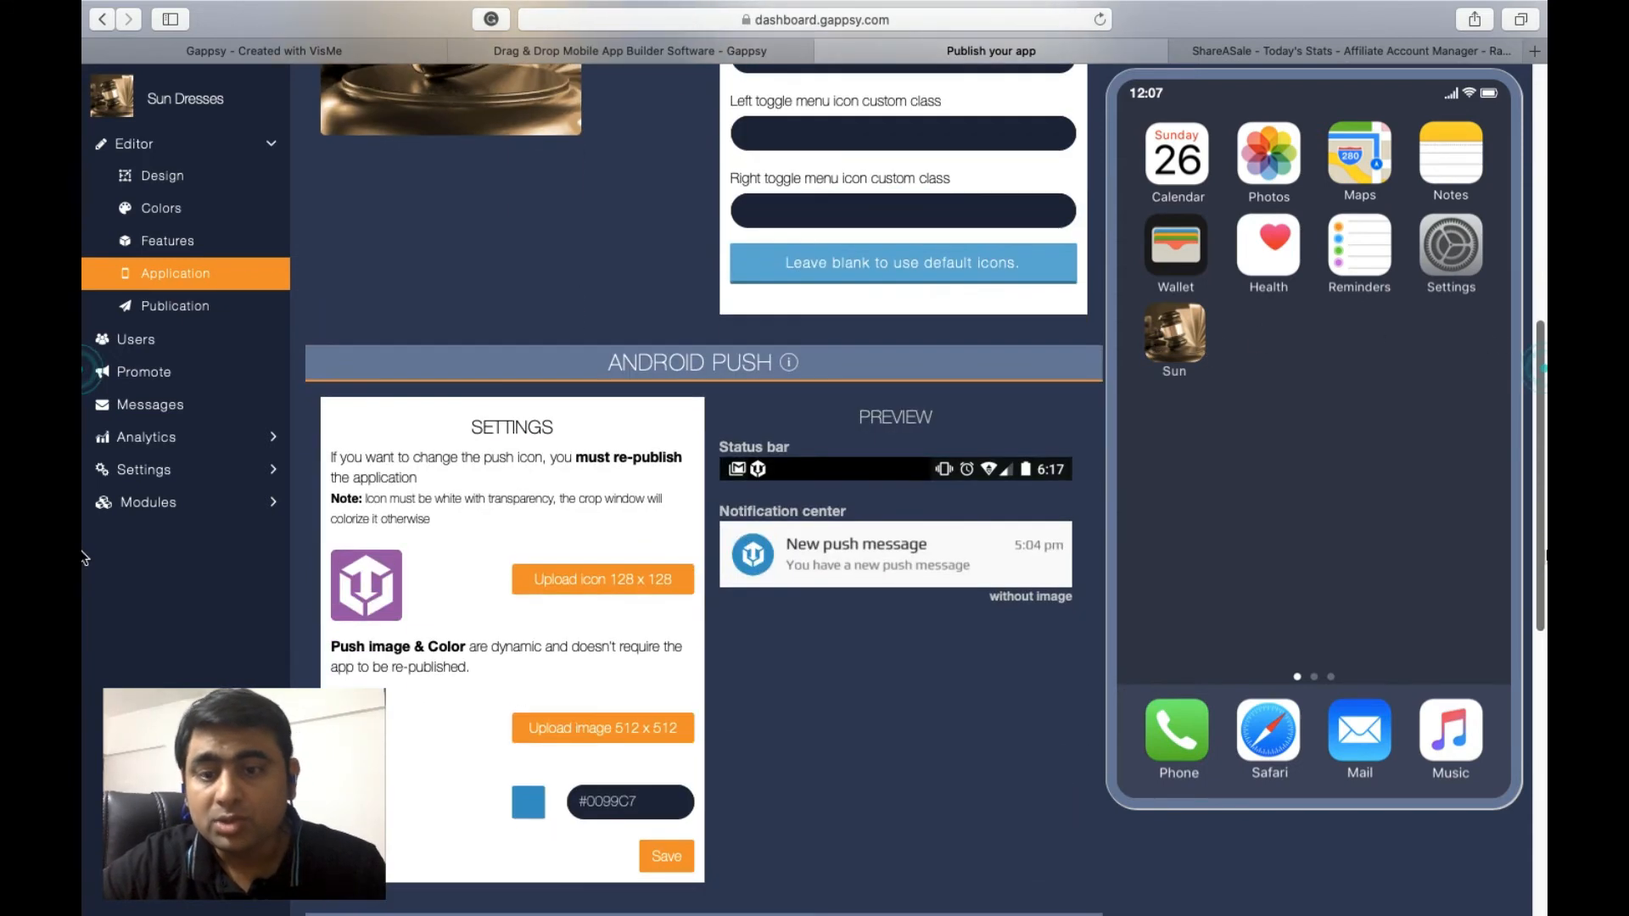
pyautogui.scroll(-3, 85, 560)
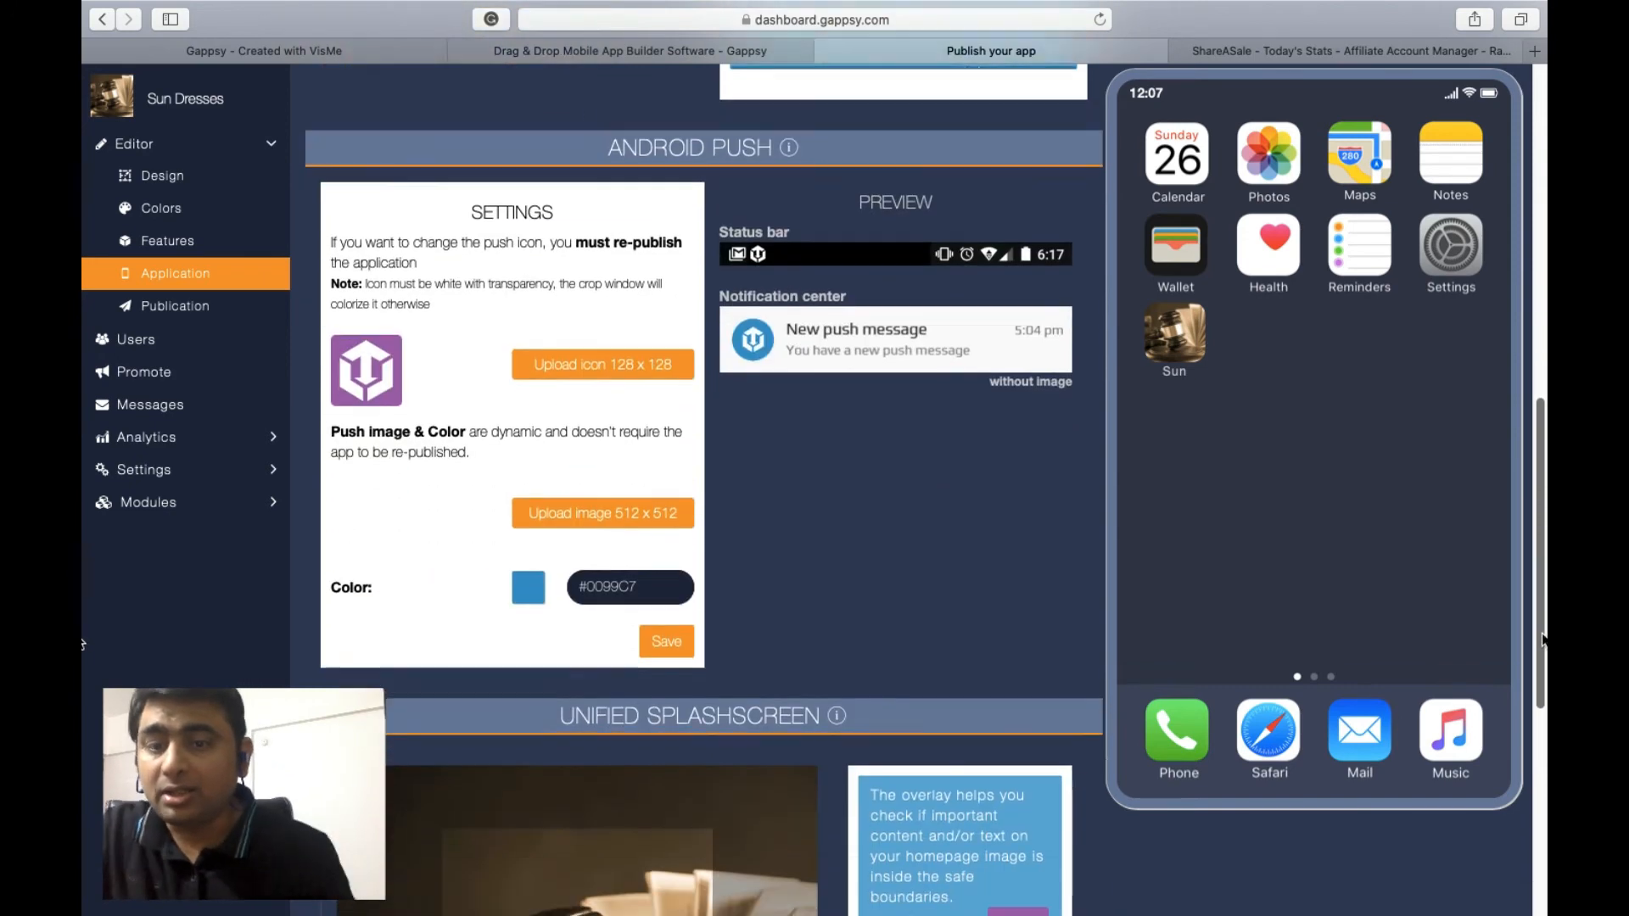
pyautogui.scroll(-3, 1531, 713)
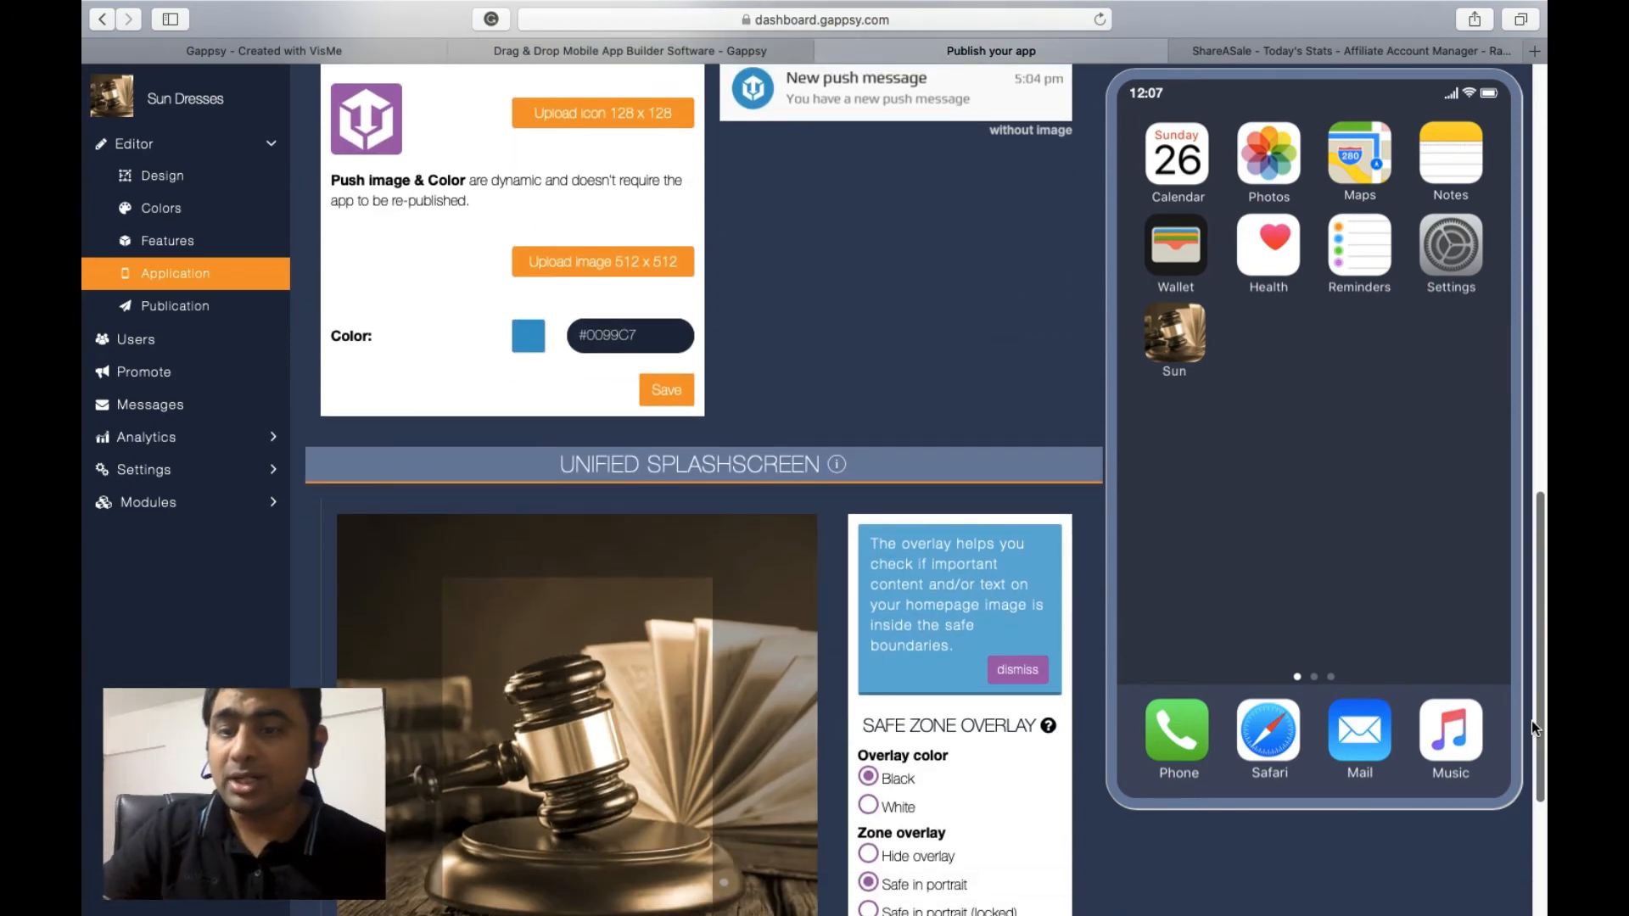